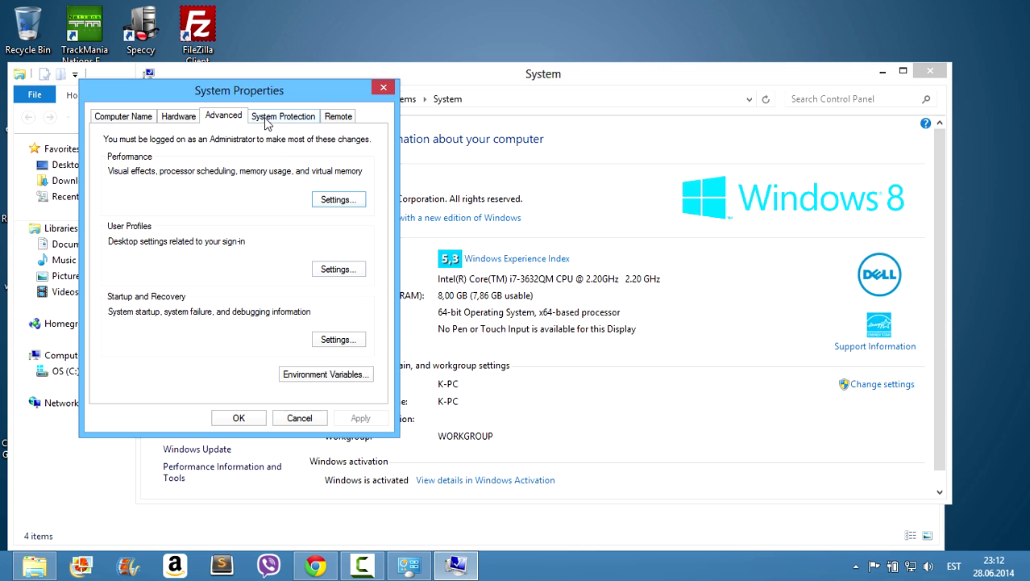
# - Create a system restore point described as "Ati update" and close System Properties
pyautogui.click(270, 119)
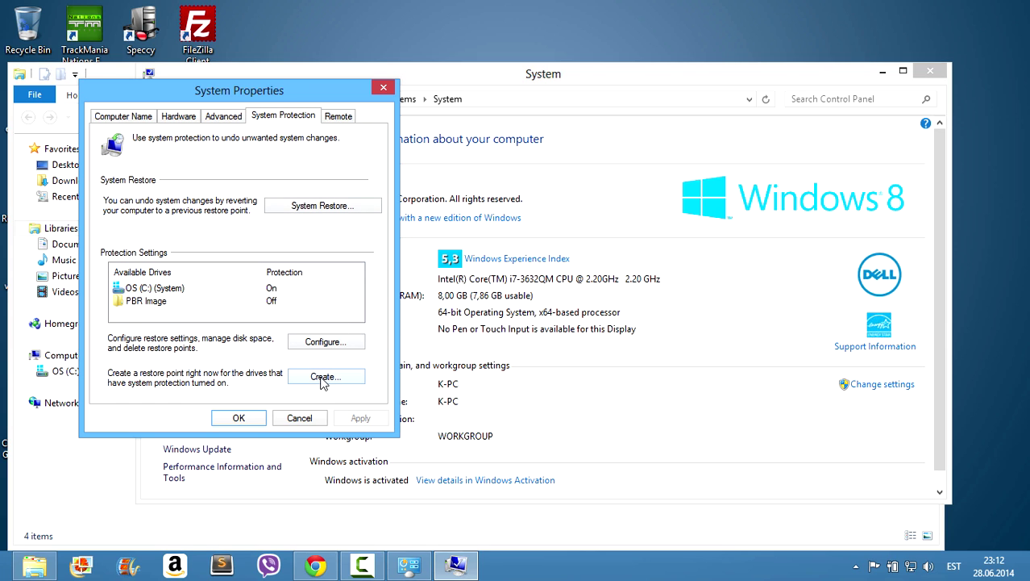
pyautogui.click(322, 378)
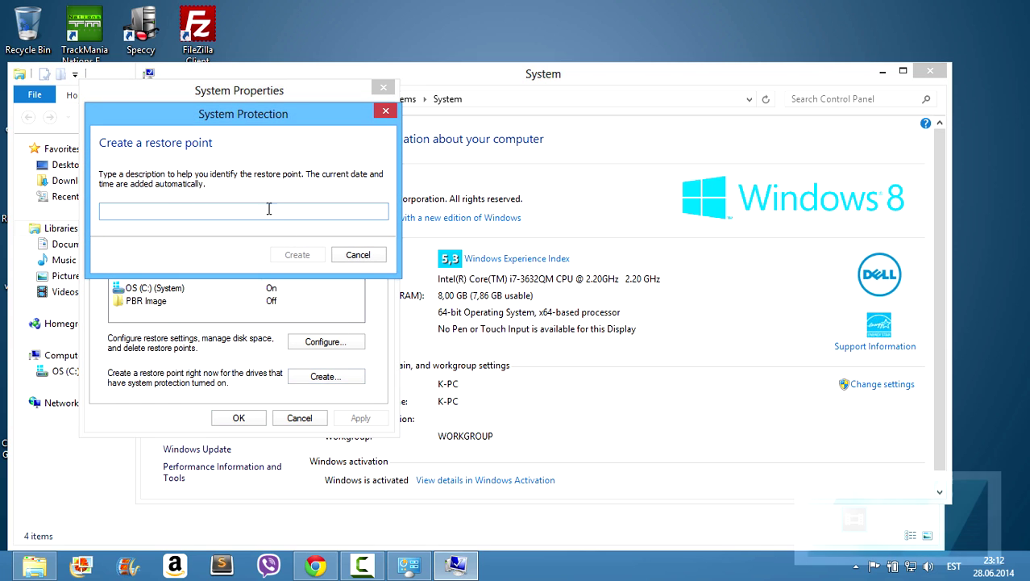
pyautogui.write('Ati update')
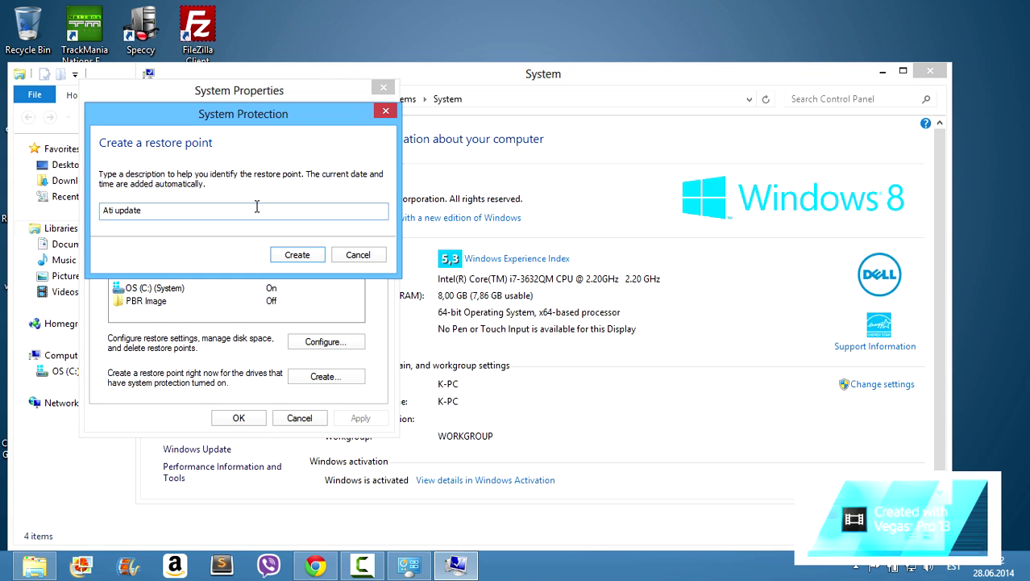
pyautogui.click(311, 255)
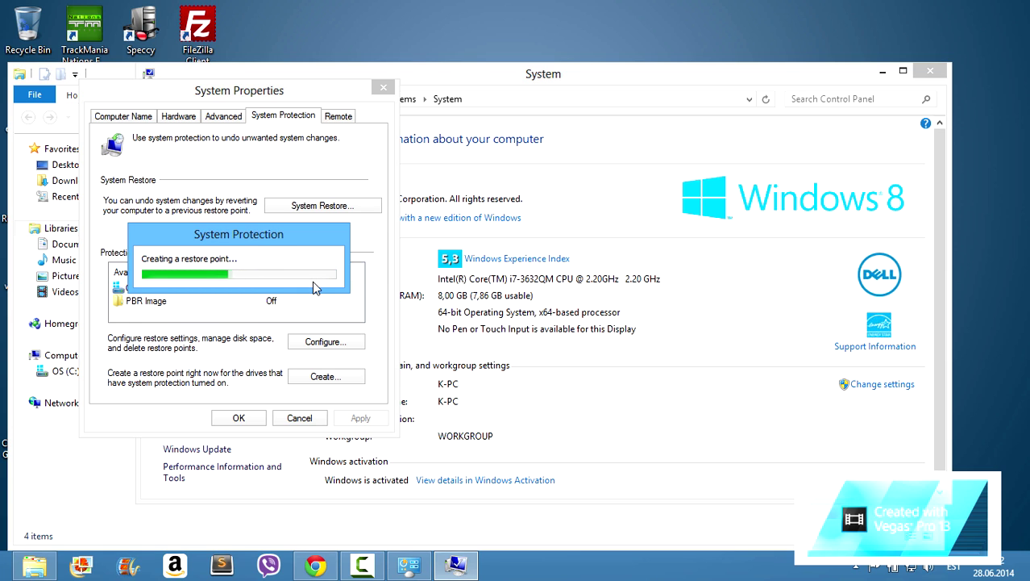
pyautogui.click(331, 267)
pyautogui.click(383, 87)
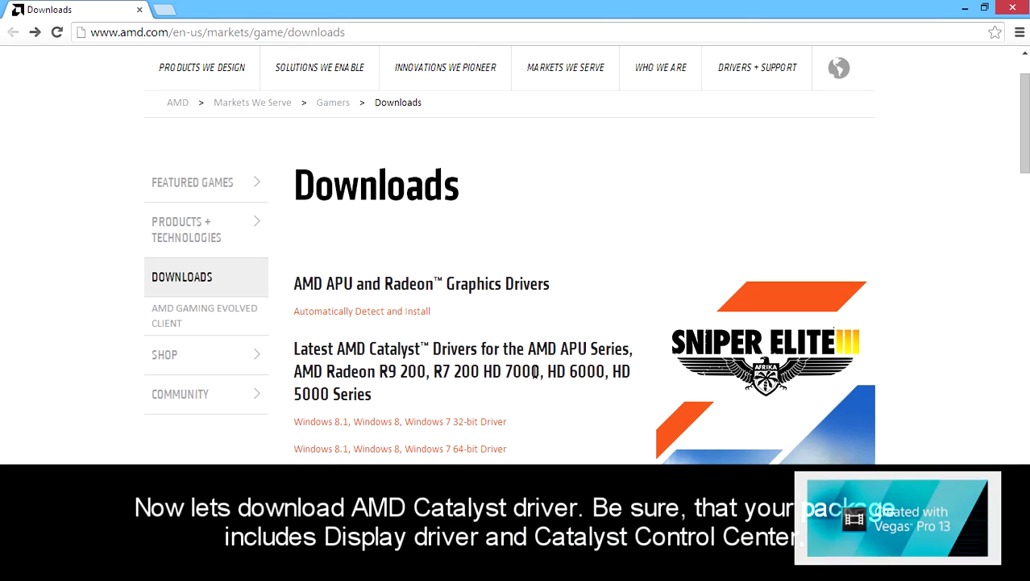
# - Open the AMD Catalyst download page for the Windows 8.1, Windows 8, Windows 7 64-bit driver
pyautogui.scroll(-4, 526, 379)
pyautogui.scroll(2, 621, 264)
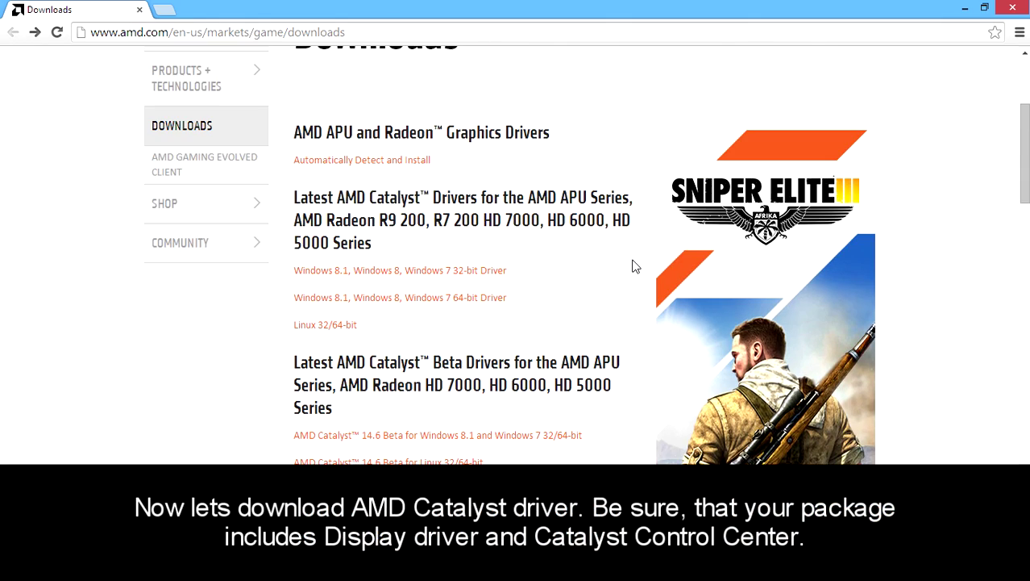
pyautogui.click(494, 298)
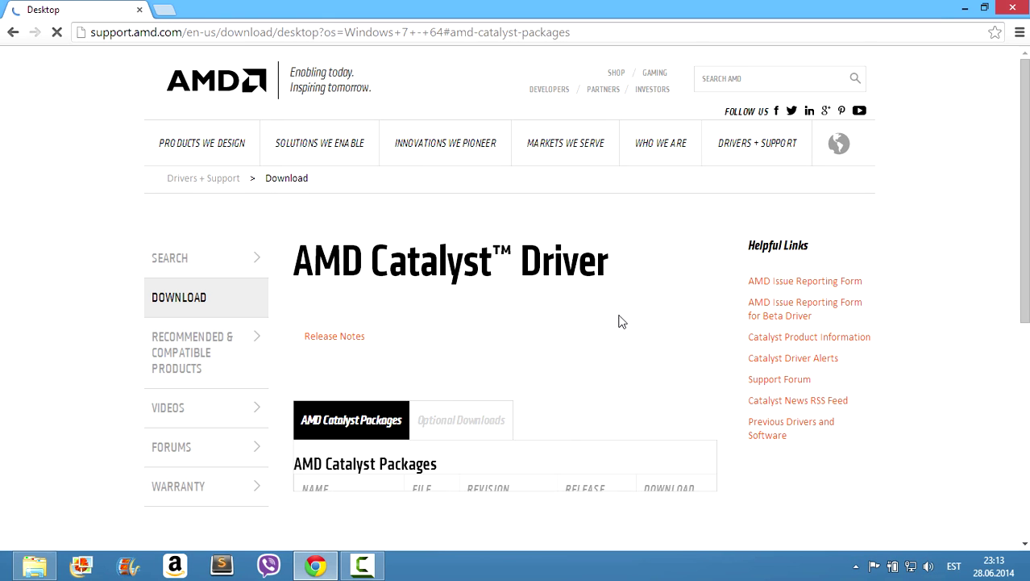
# - Examine the Catalyst package description for the Display Driver, Catalyst Control Center and supported languages
pyautogui.scroll(-10, 617, 306)
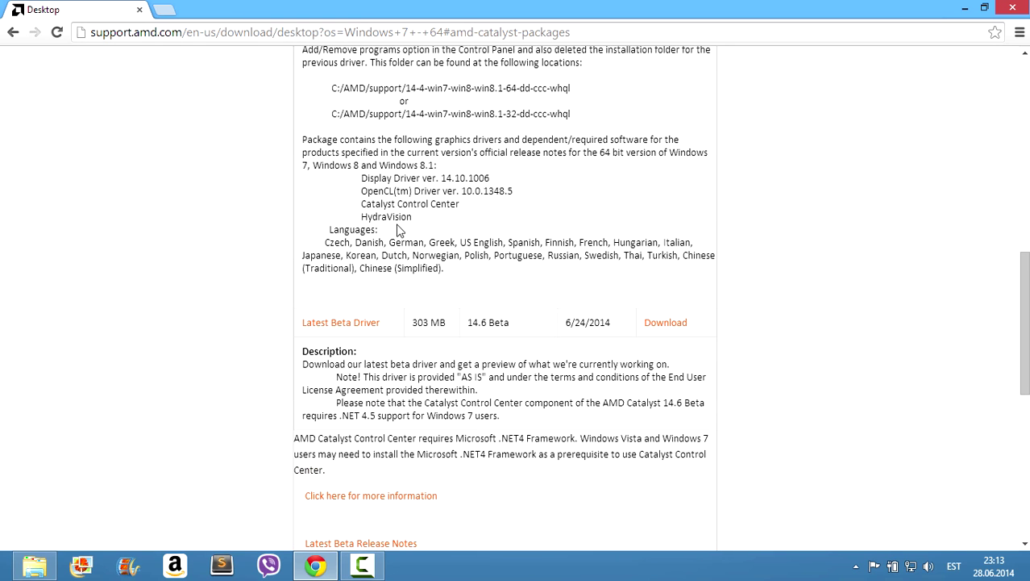
pyautogui.moveTo(409, 182); pyautogui.dragTo(499, 176)
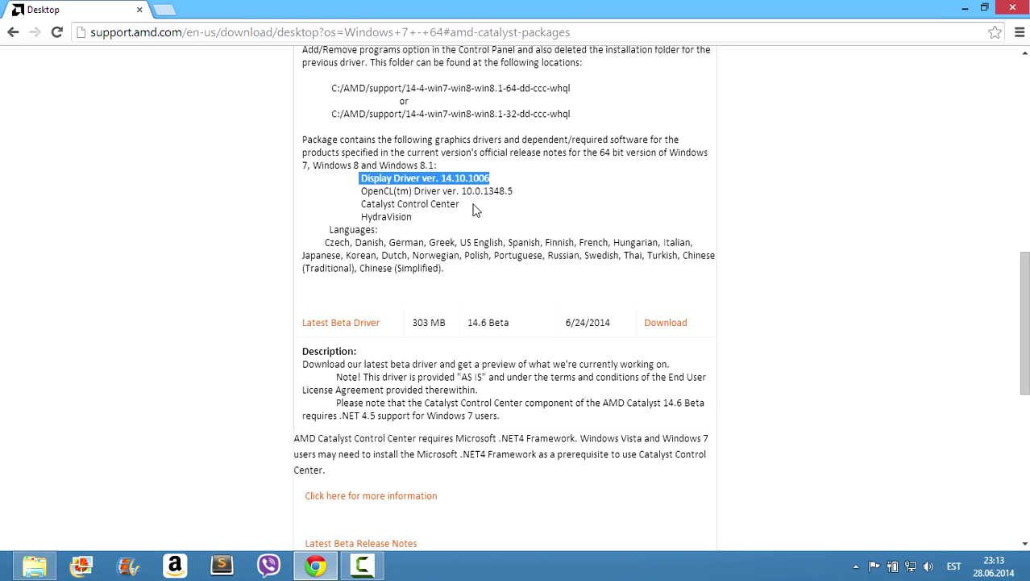
pyautogui.moveTo(462, 204); pyautogui.dragTo(364, 203)
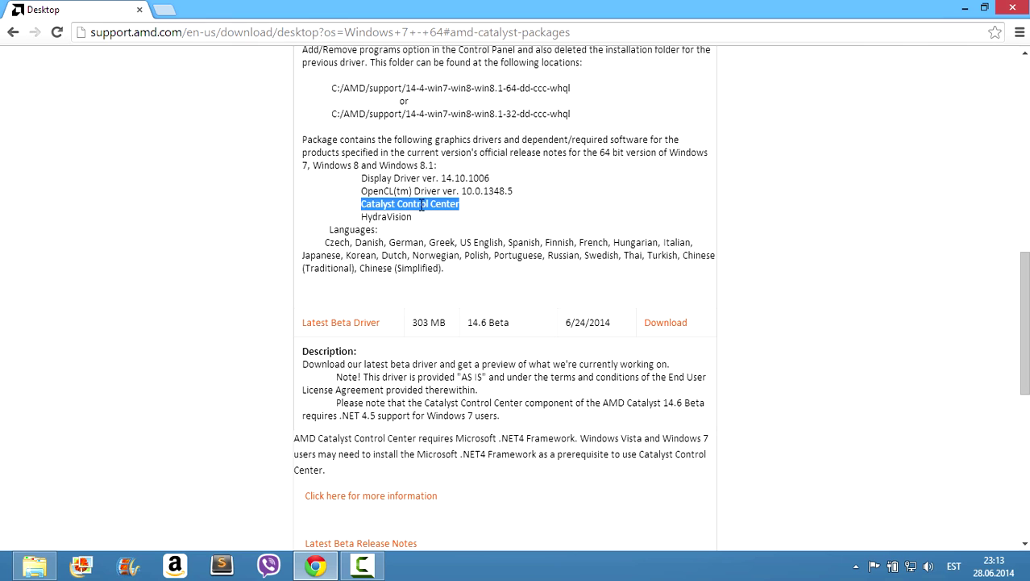
pyautogui.moveTo(355, 242); pyautogui.dragTo(523, 255)
pyautogui.scroll(-2, 573, 278)
pyautogui.scroll(4, 580, 286)
pyautogui.scroll(3, 556, 291)
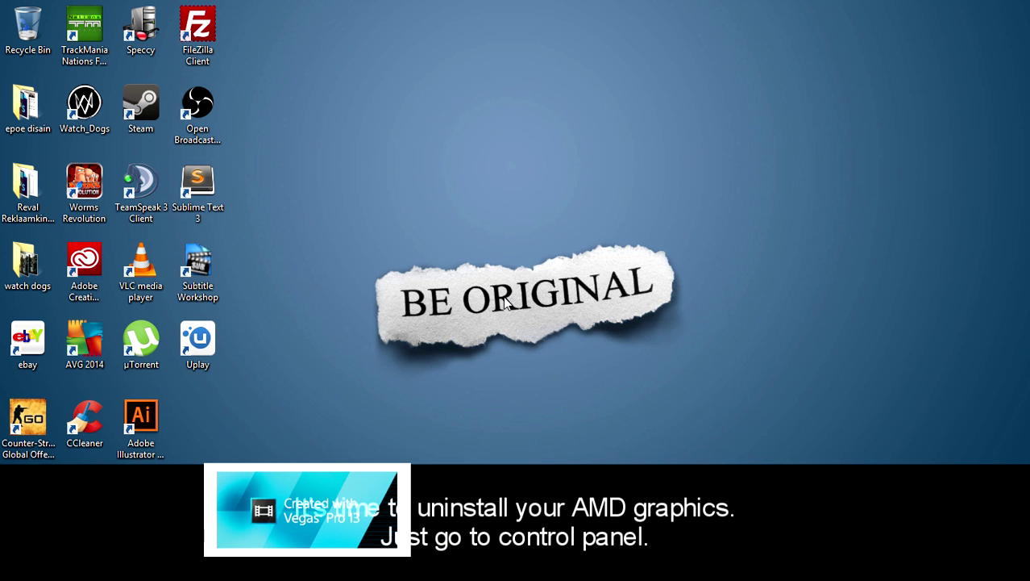
# - Open Programs and Features from the Windows Control Panel
pyautogui.press('super')
pyautogui.write('control')
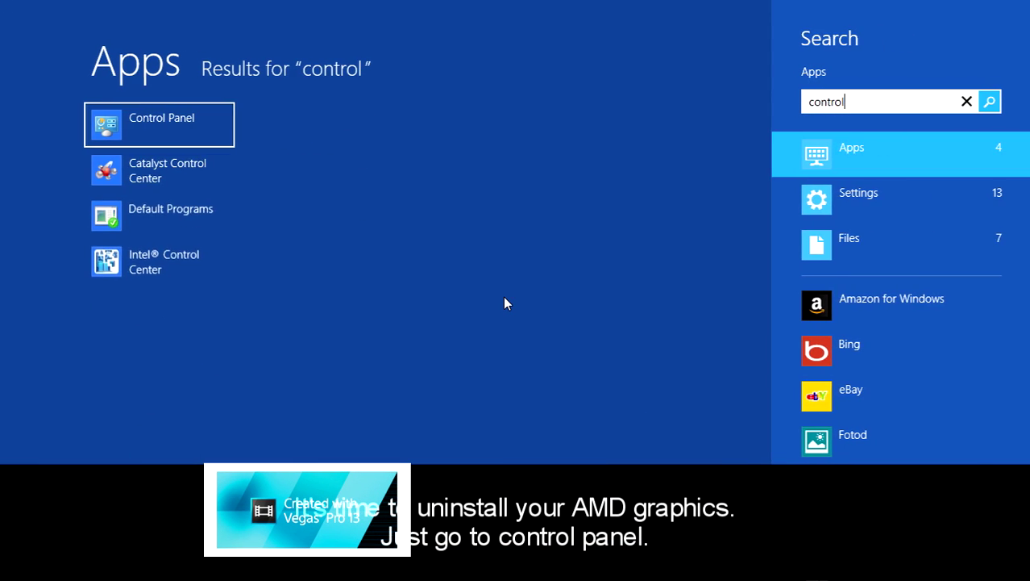
pyautogui.click(194, 132)
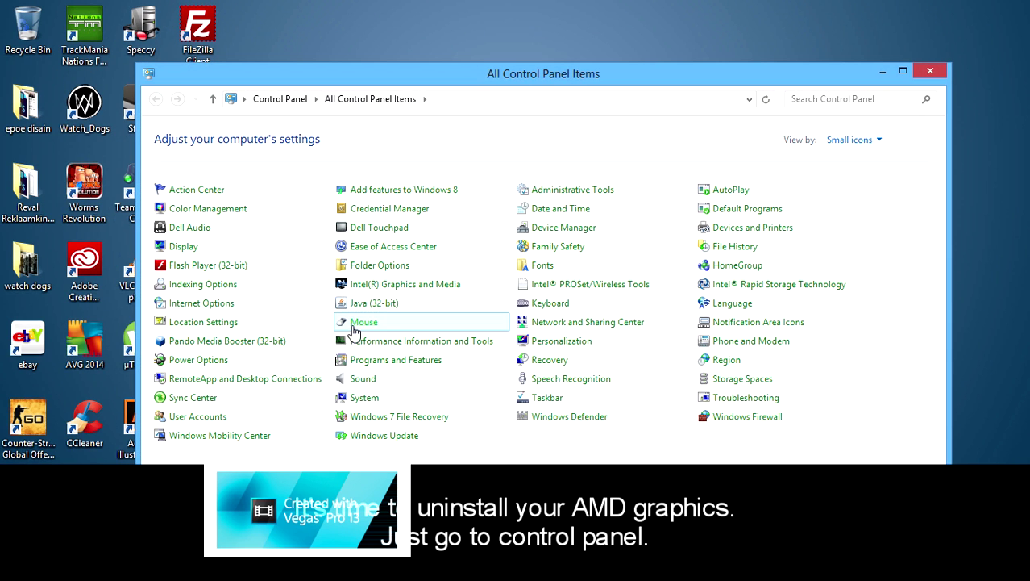
pyautogui.click(414, 370)
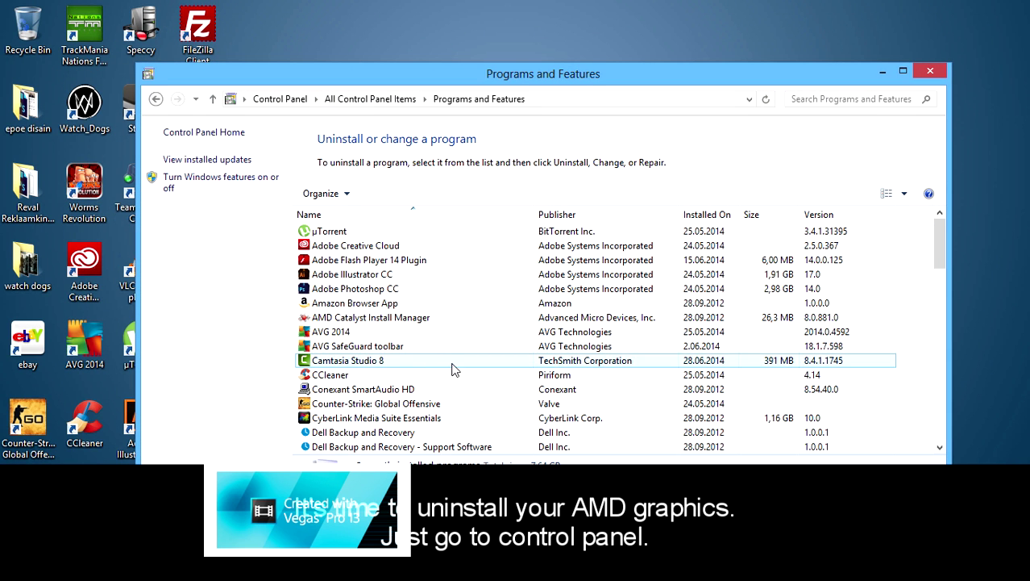
# - Start changing AMD Catalyst Install Manager and run Express Uninstall ALL AMD Software
pyautogui.click(404, 317)
pyautogui.click(381, 194)
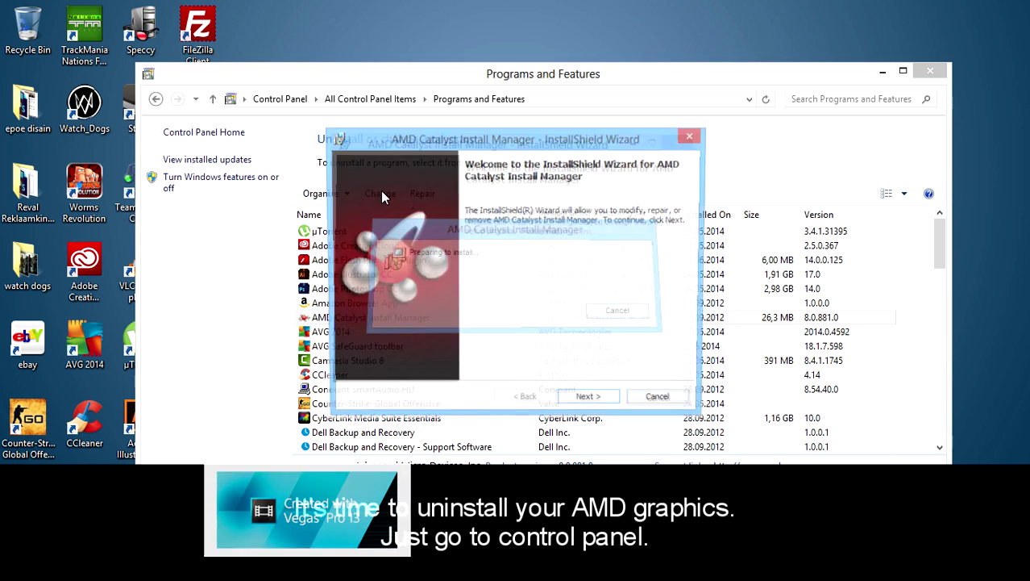
pyautogui.click(590, 402)
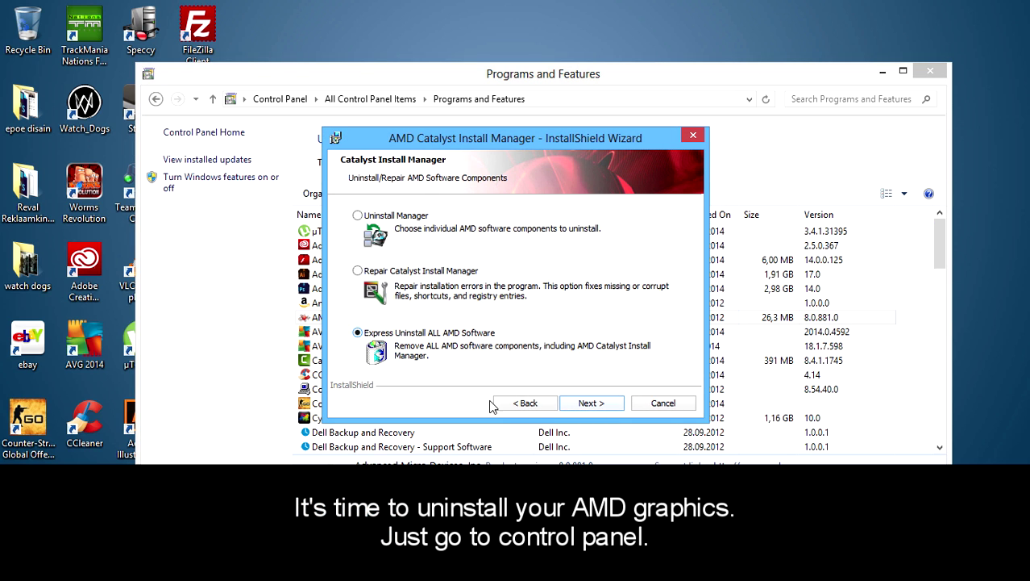
pyautogui.click(591, 403)
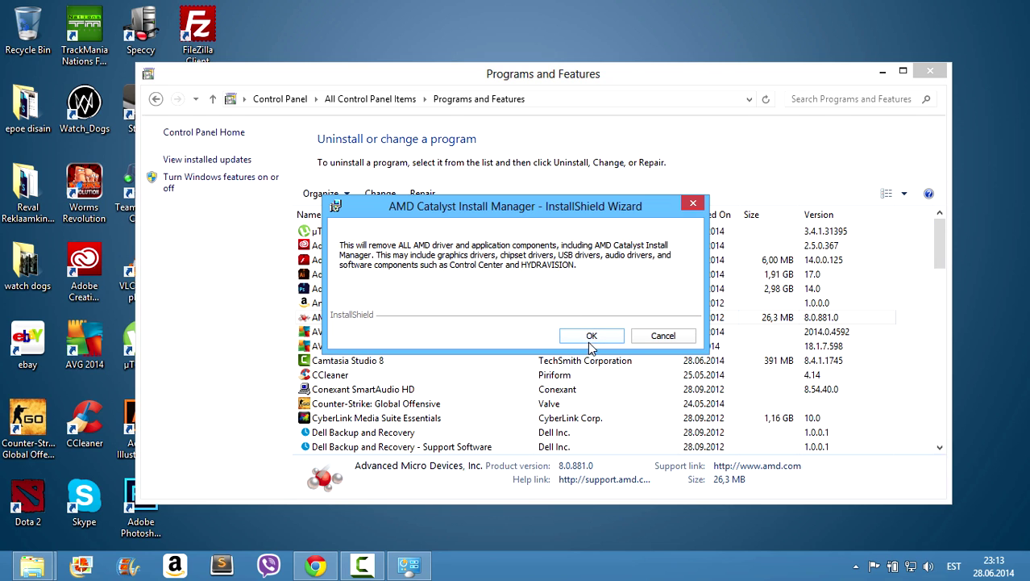
pyautogui.click(593, 336)
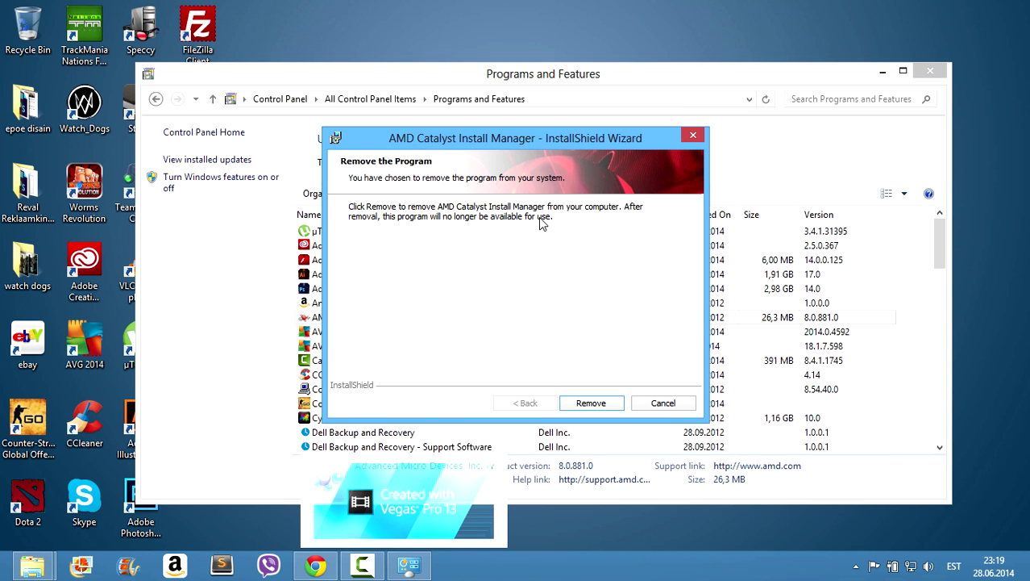
# - Remove AMD Catalyst Install Manager, finish the wizard and decline the system restart
pyautogui.click(597, 403)
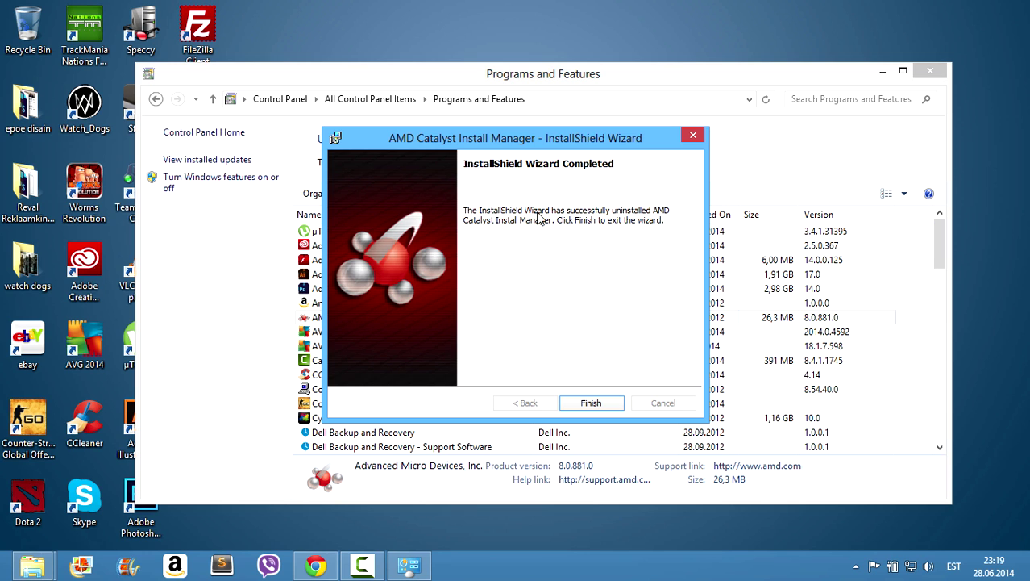
pyautogui.click(595, 402)
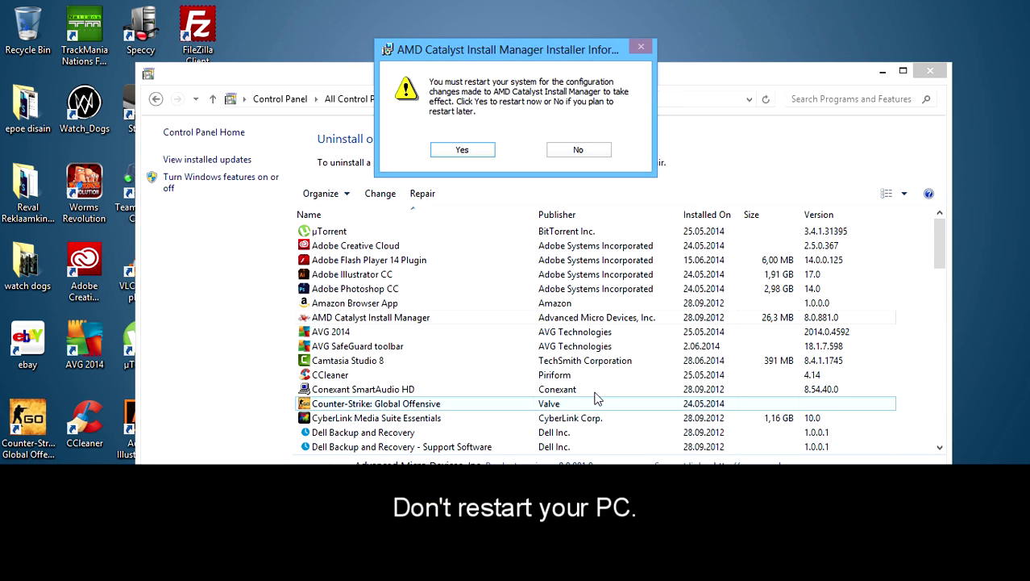
pyautogui.click(577, 153)
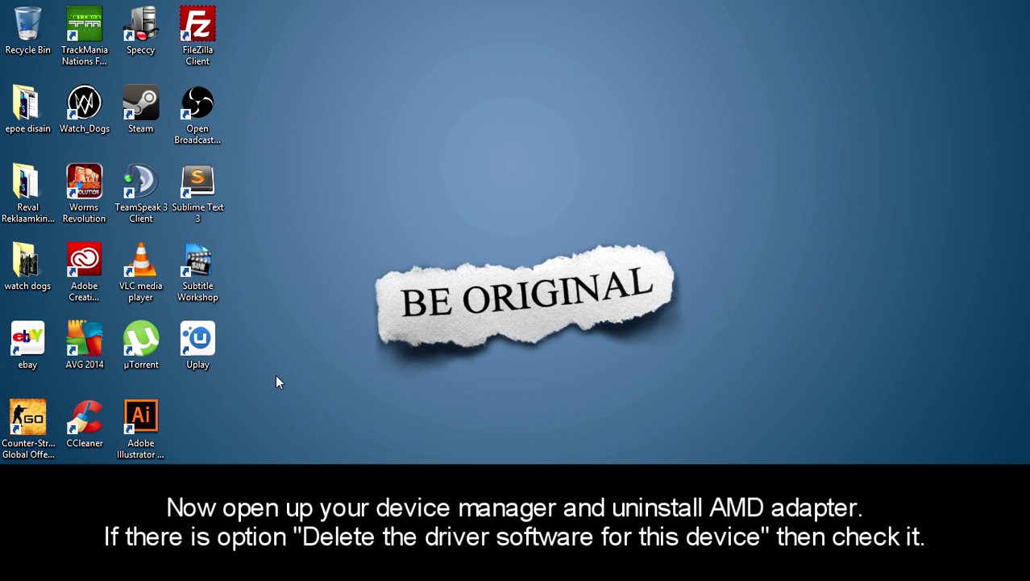
# - Open Device Manager within Computer Management and expand the display adapters
pyautogui.press('super+e')
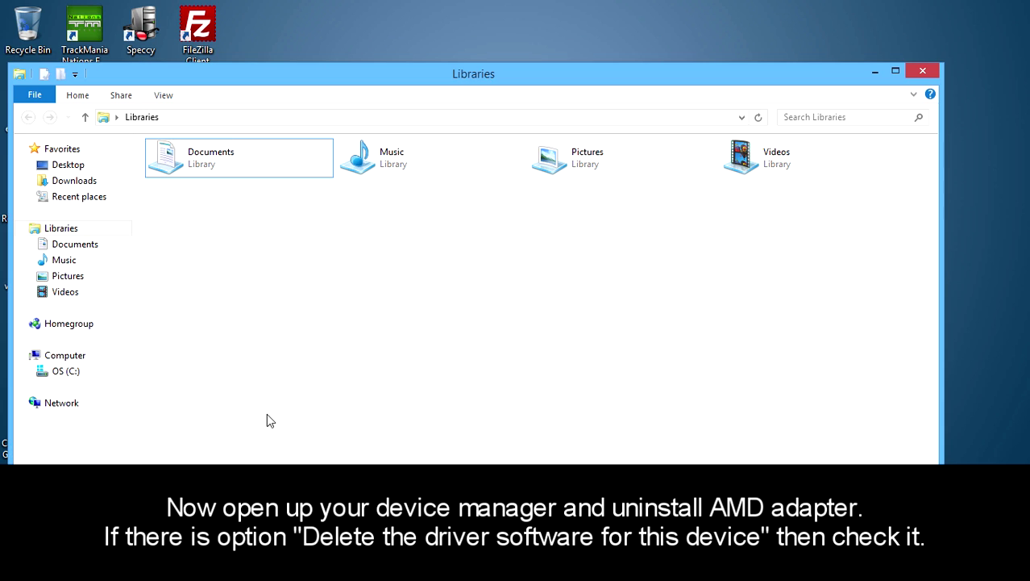
pyautogui.rightClick(96, 357)
pyautogui.click(150, 191)
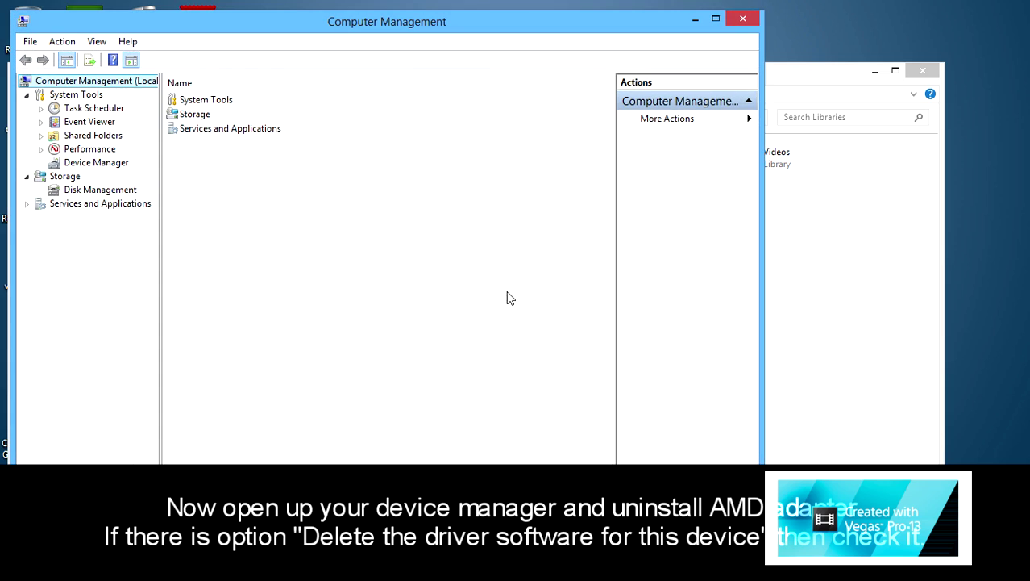
pyautogui.click(104, 163)
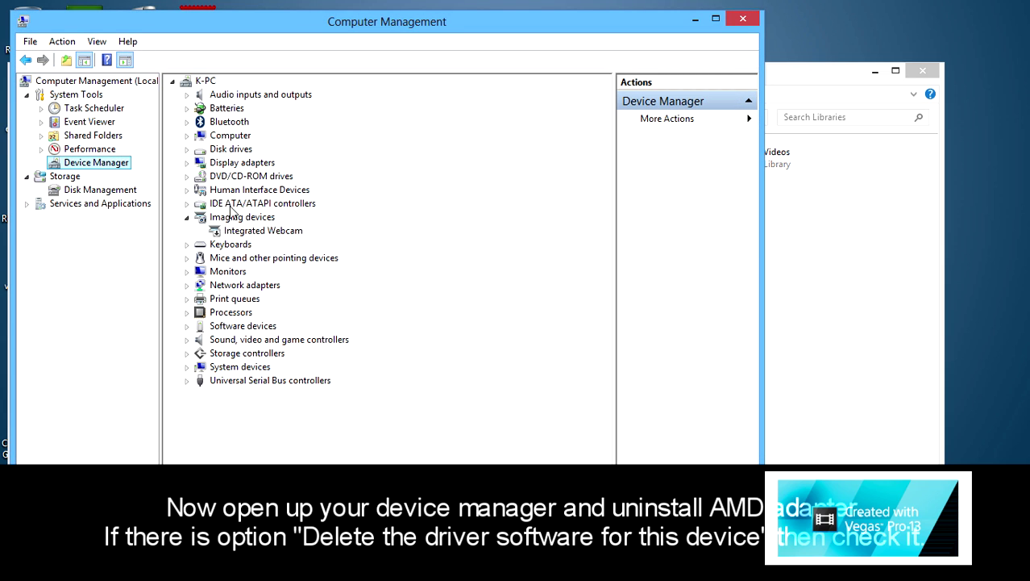
pyautogui.click(187, 163)
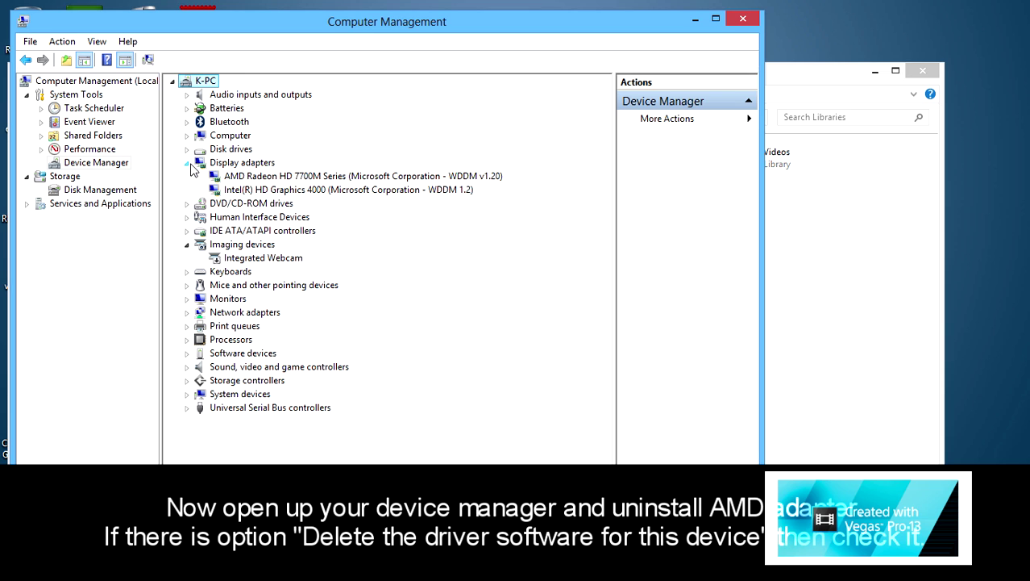
# - Uninstall the AMD Radeon HD 7700M Series display adapter, then close Computer Management and the file explorer
pyautogui.rightClick(480, 176)
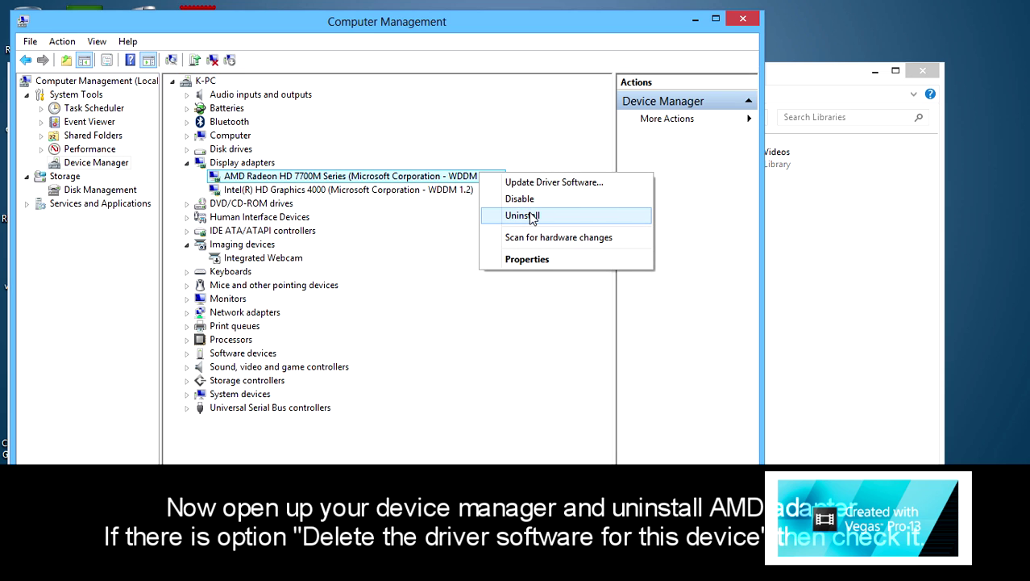
pyautogui.click(532, 216)
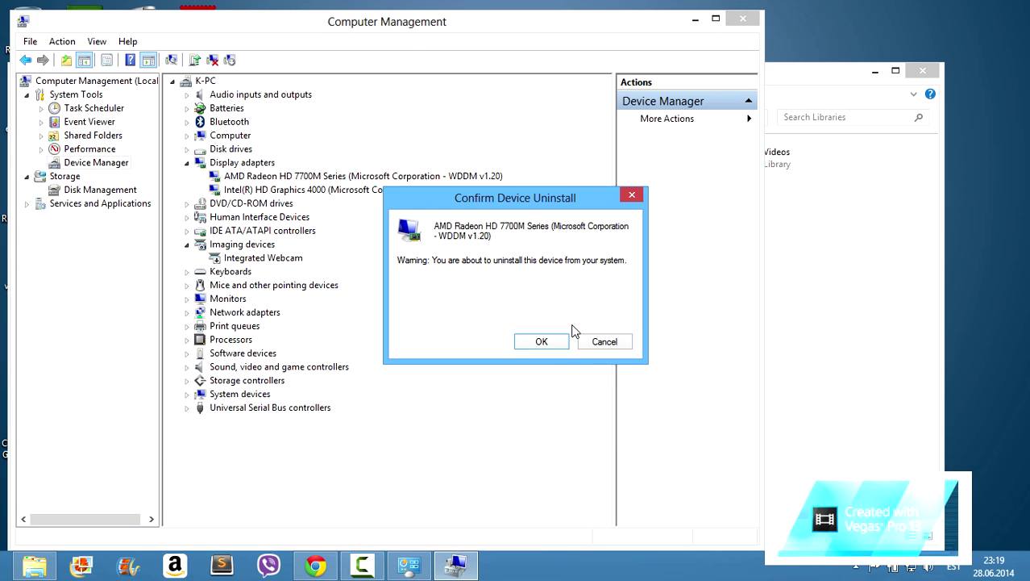
pyautogui.click(551, 342)
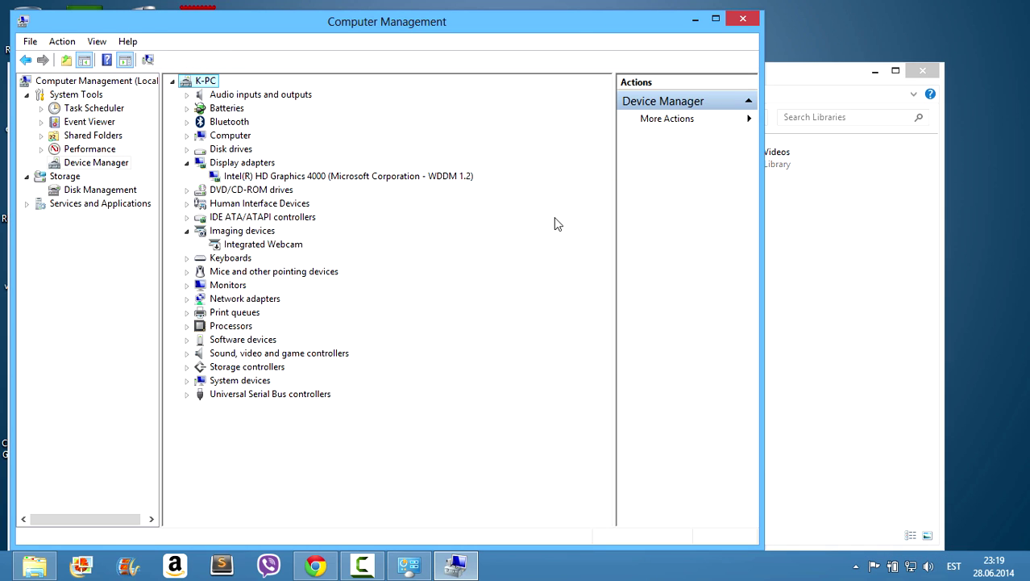
pyautogui.click(742, 20)
pyautogui.click(922, 71)
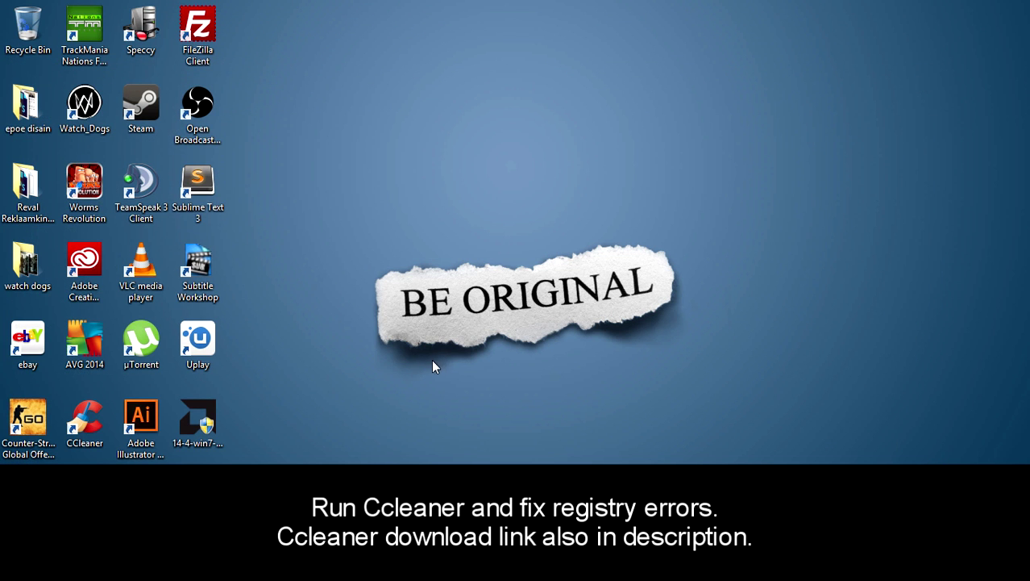
# - Scan the registry with CCleaner, fix all selected issues without a registry backup, and close CCleaner
pyautogui.doubleClick(84, 420)
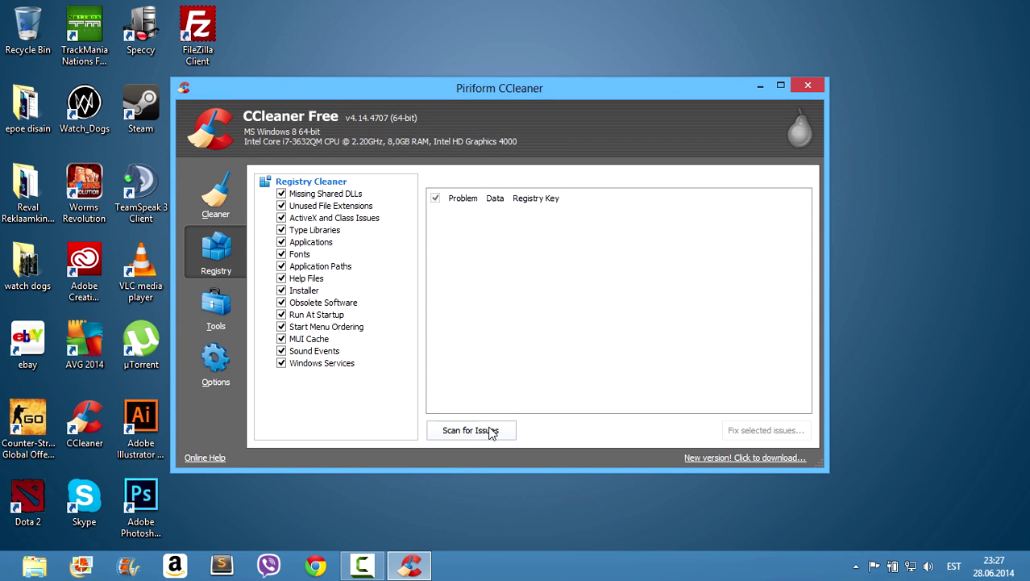
pyautogui.click(490, 432)
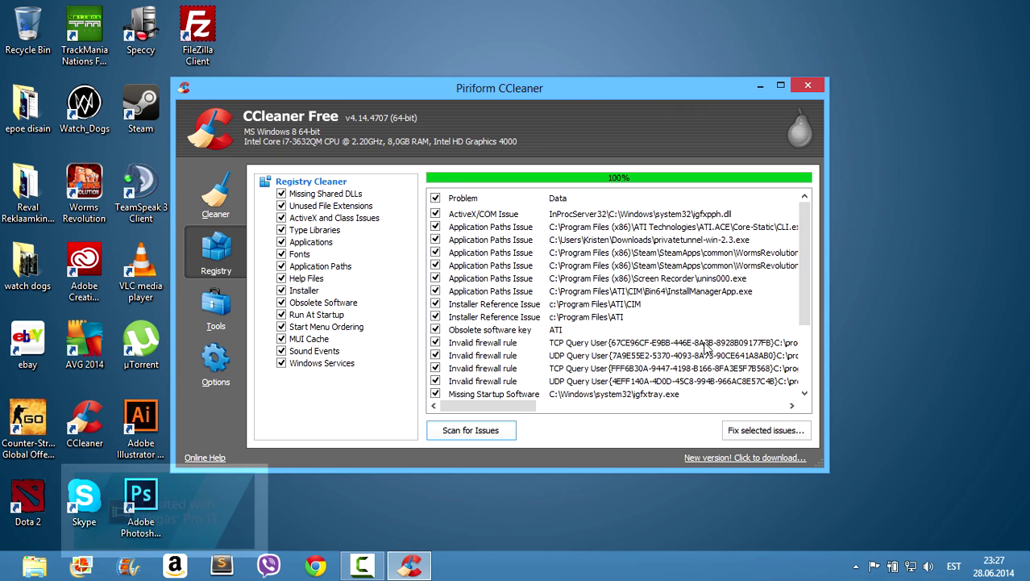
pyautogui.click(766, 430)
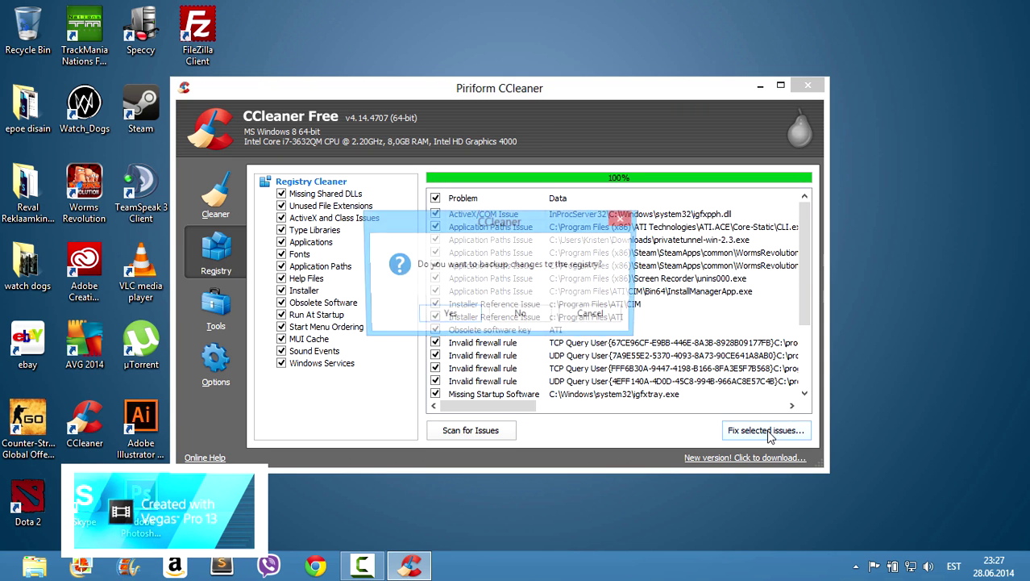
pyautogui.click(523, 314)
pyautogui.click(508, 353)
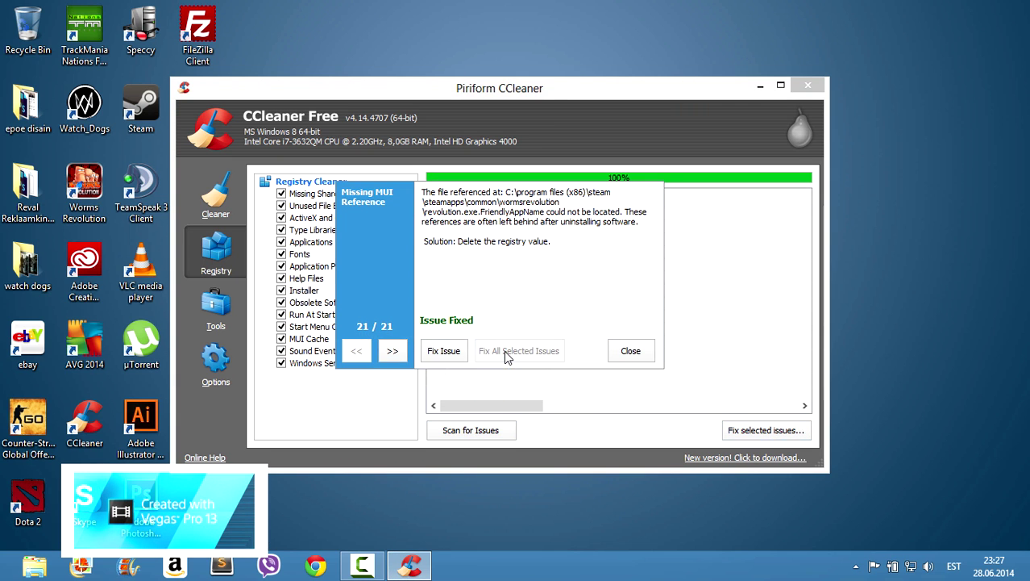
pyautogui.click(630, 351)
pyautogui.click(808, 87)
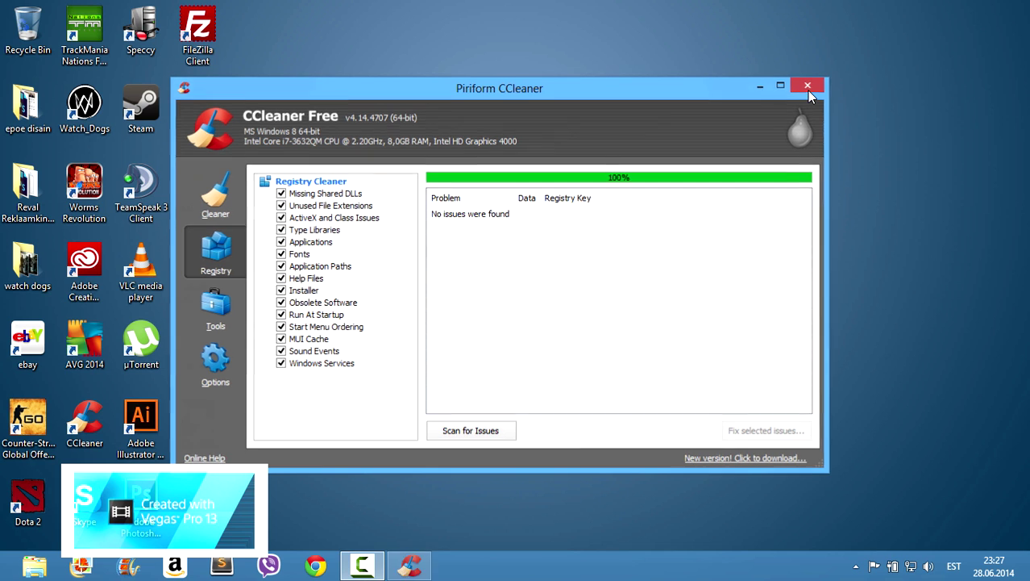
# - Run the AMD Catalyst 14.4 setup from the desktop, extract it to the default folder, and choose Install with English as language
pyautogui.doubleClick(211, 425)
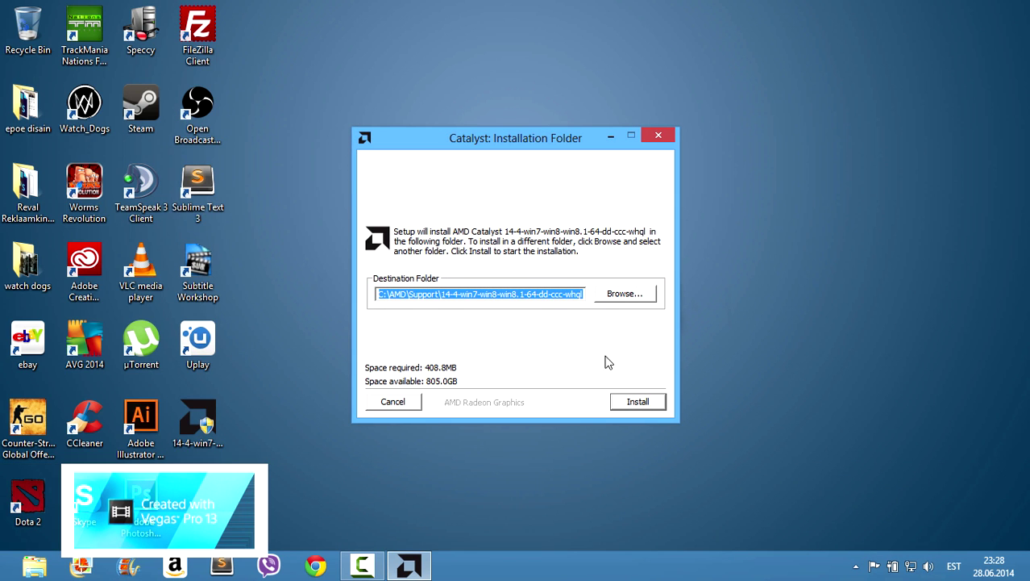
pyautogui.click(645, 402)
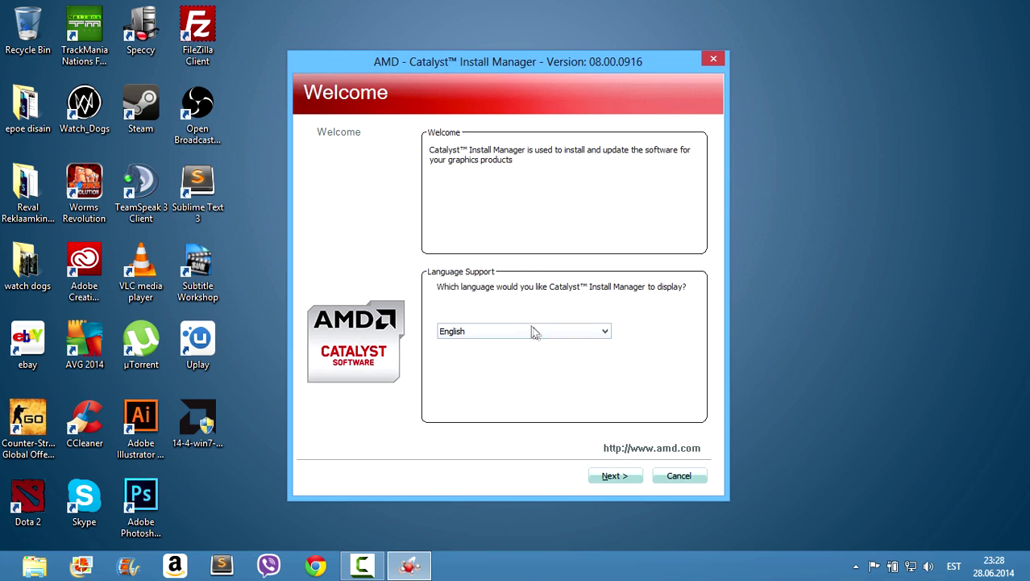
pyautogui.click(532, 330)
pyautogui.click(632, 480)
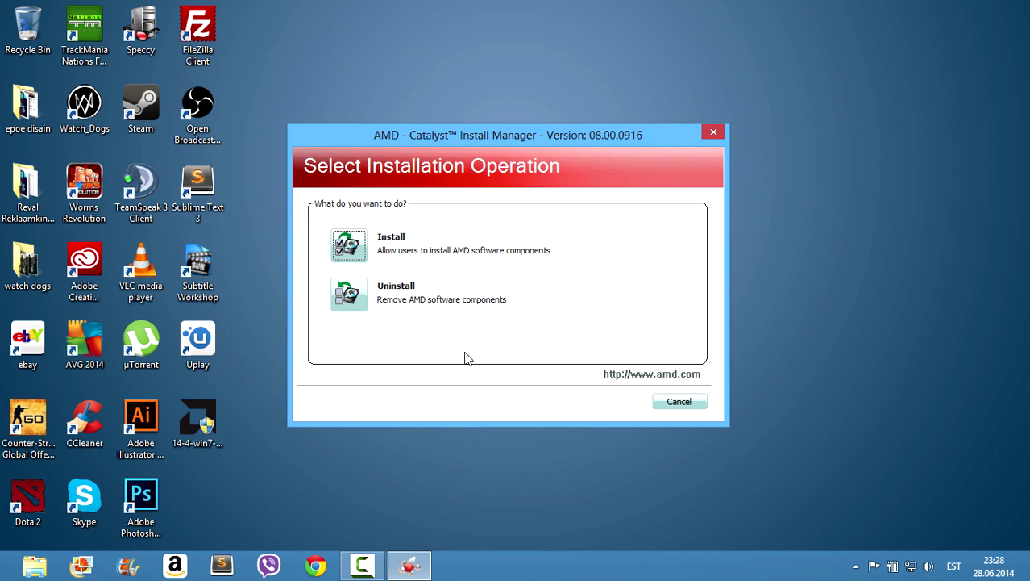
pyautogui.click(348, 245)
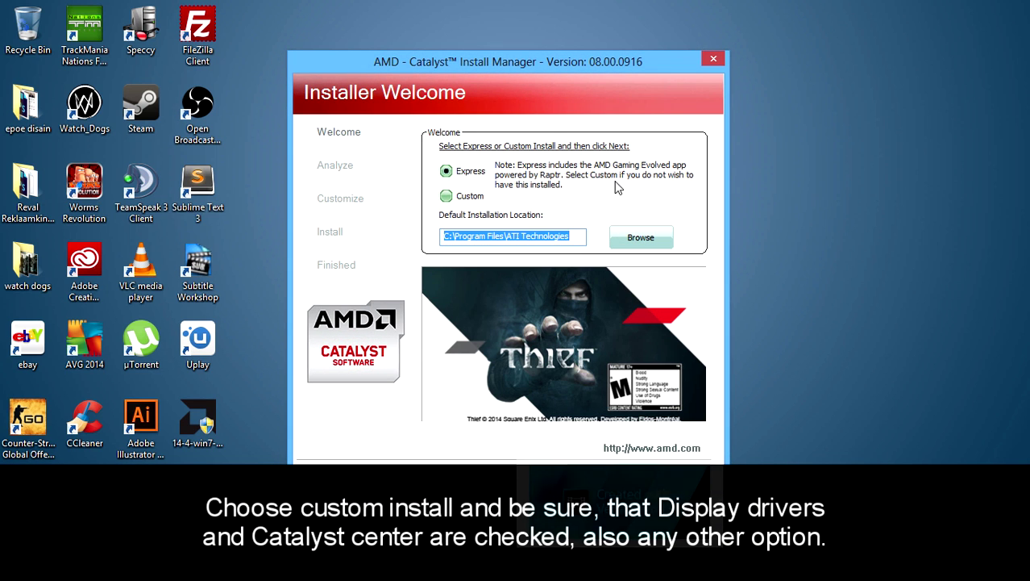
# - Run a Custom install into C:\Program Files\ATI Technologies, creating the folder, keeping all components selected and accepting the license agreement
pyautogui.click(447, 196)
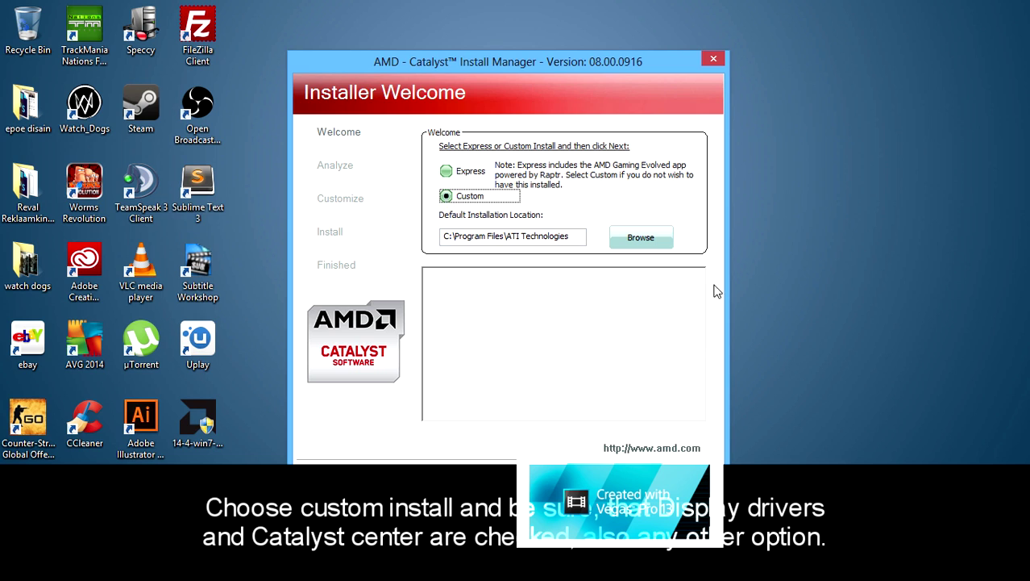
pyautogui.press('Return')
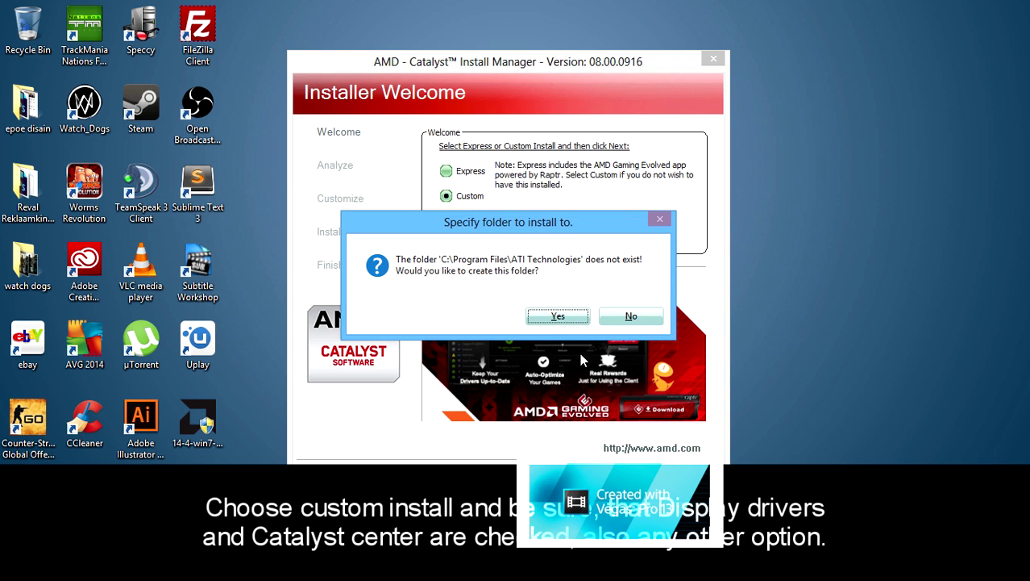
pyautogui.click(577, 316)
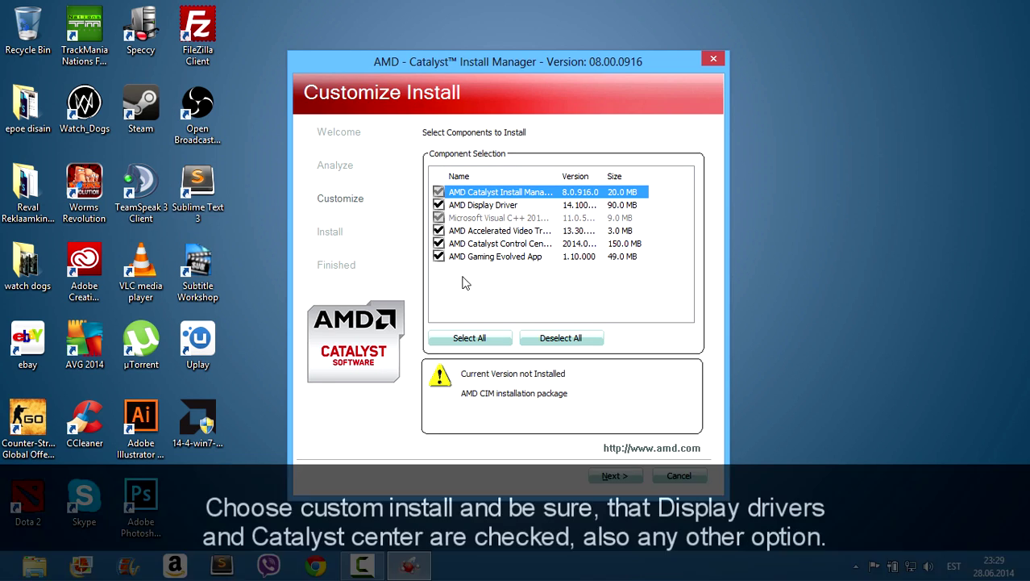
pyautogui.click(615, 478)
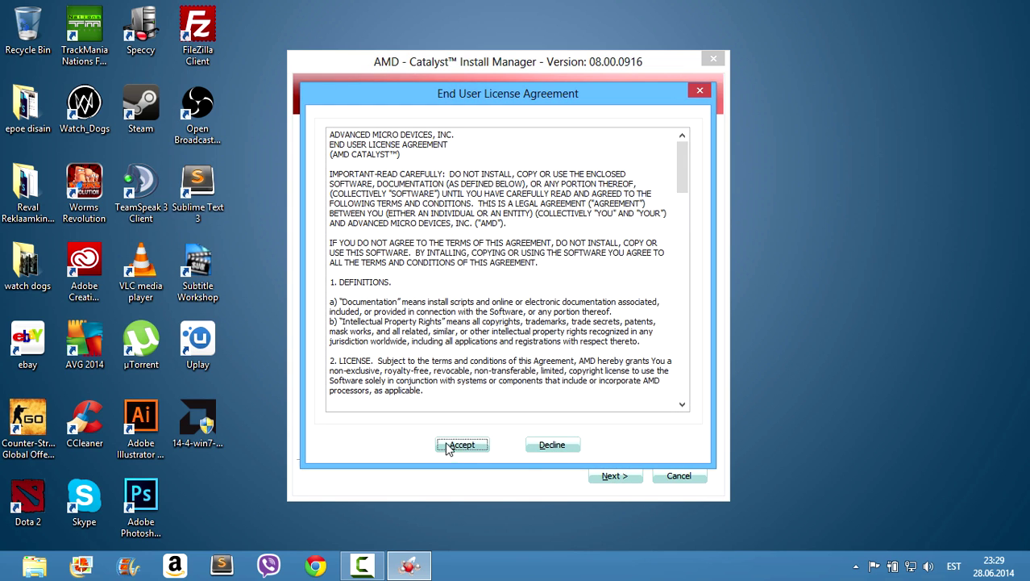
pyautogui.click(458, 445)
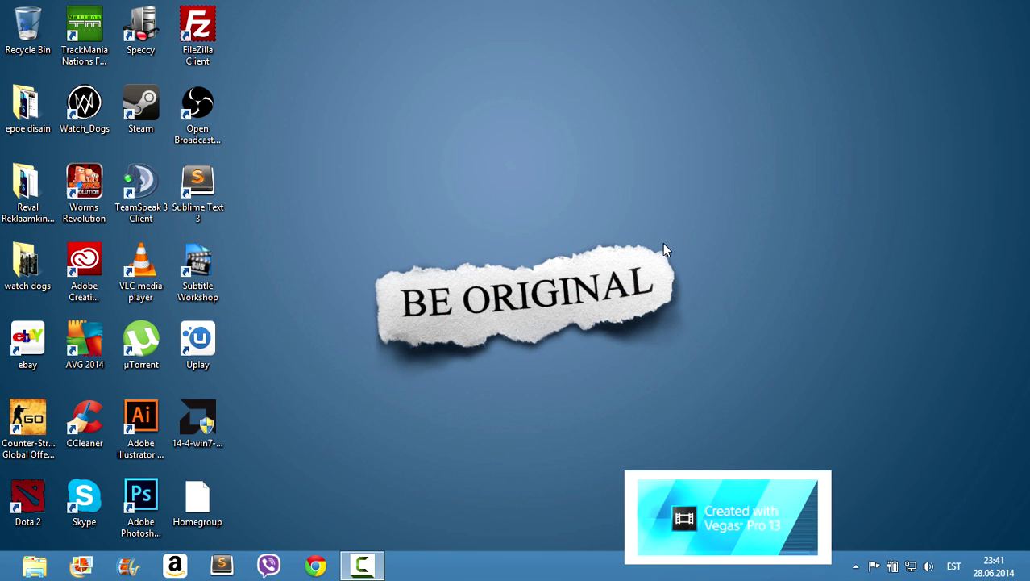
# - Open AMD Catalyst Control Center from the desktop and switch it to Advanced View
pyautogui.rightClick(572, 103)
pyautogui.click(601, 113)
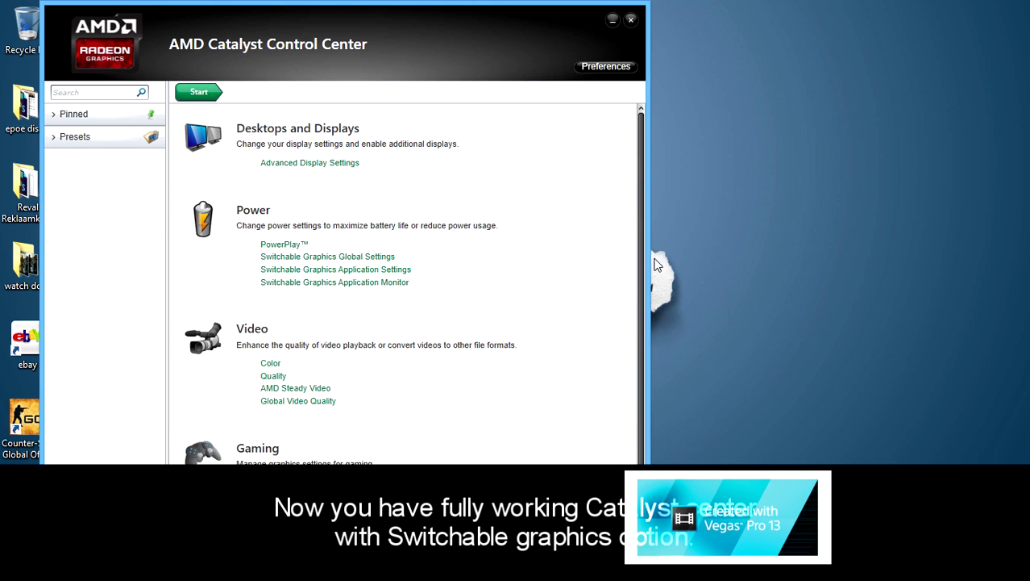
pyautogui.moveTo(487, 43); pyautogui.dragTo(648, 43)
pyautogui.click(767, 66)
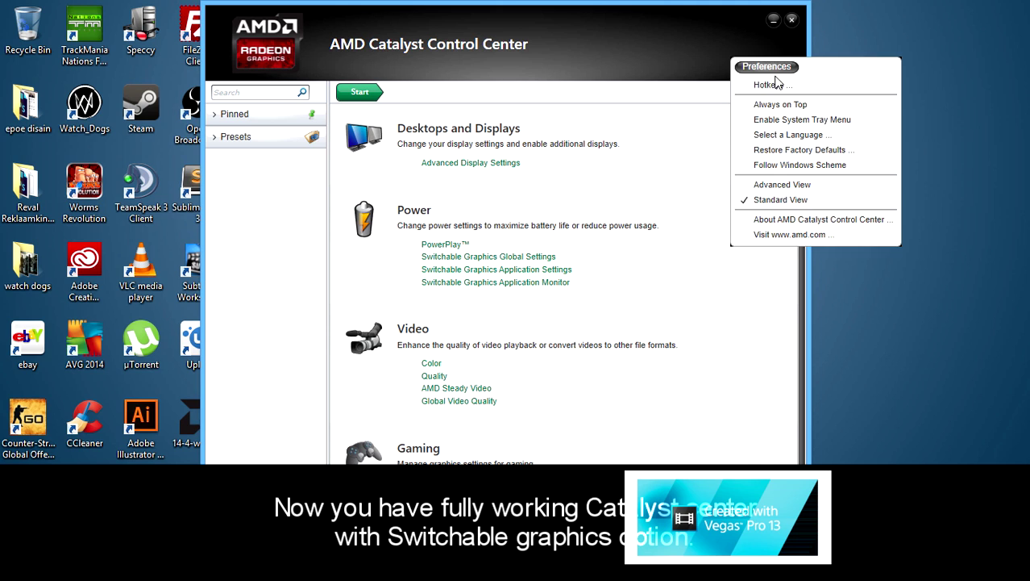
pyautogui.click(782, 185)
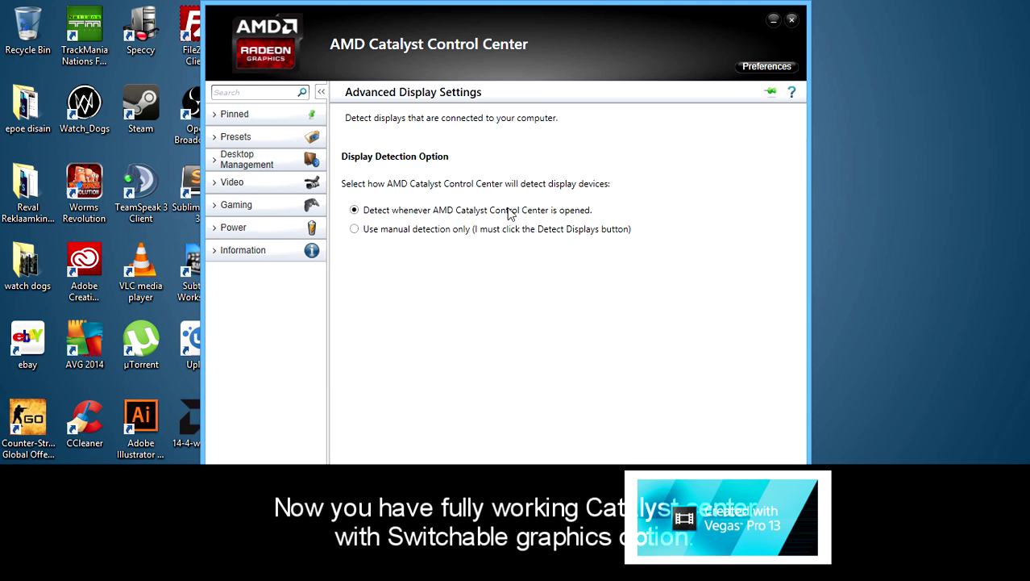
# - Examine the 3D Application Settings and the Switchable Graphics global, application and monitor pages, and close the control center
pyautogui.click(293, 206)
pyautogui.click(271, 223)
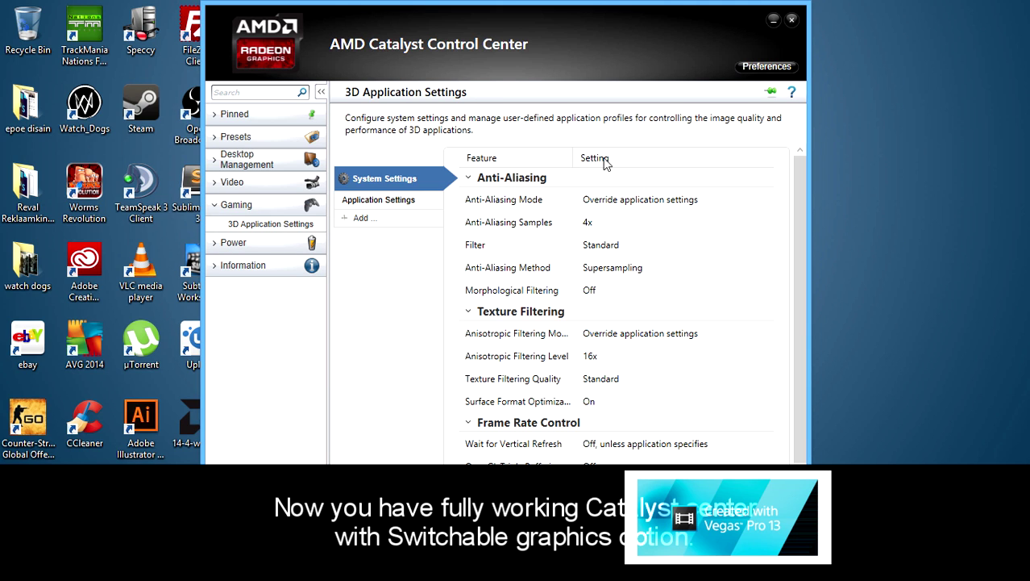
pyautogui.click(285, 249)
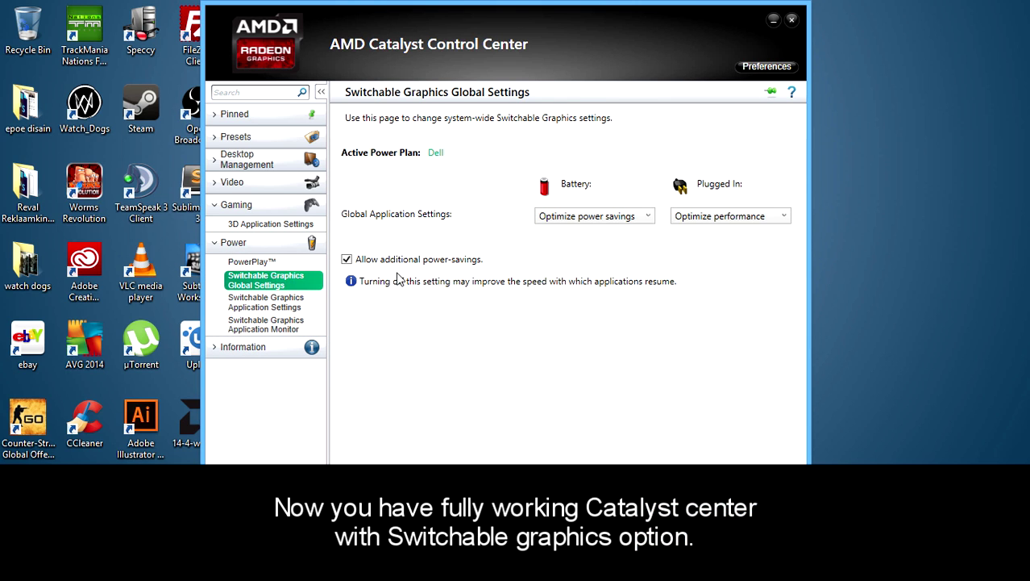
pyautogui.click(290, 301)
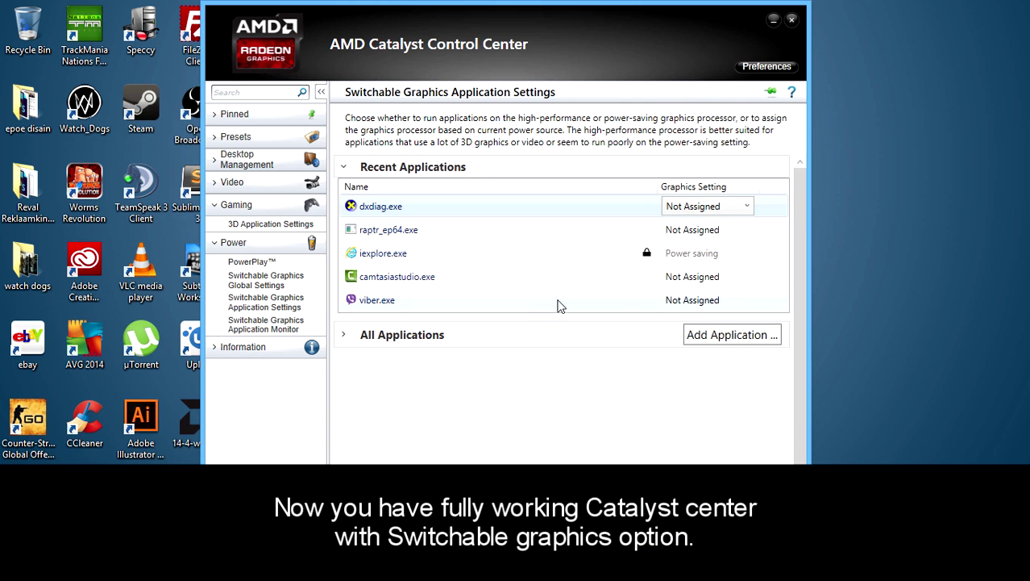
pyautogui.click(713, 277)
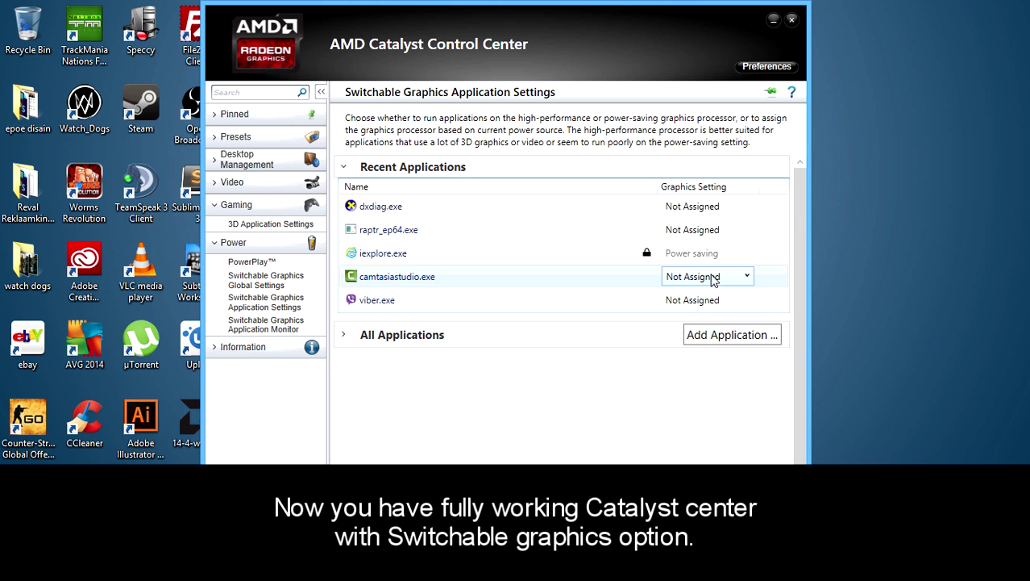
pyautogui.click(713, 279)
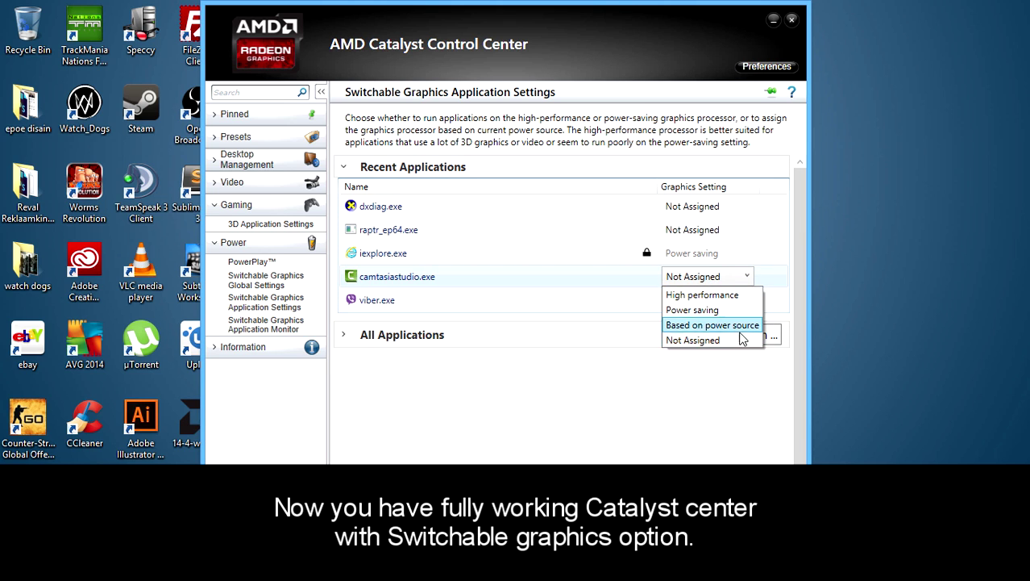
pyautogui.click(282, 306)
pyautogui.click(288, 326)
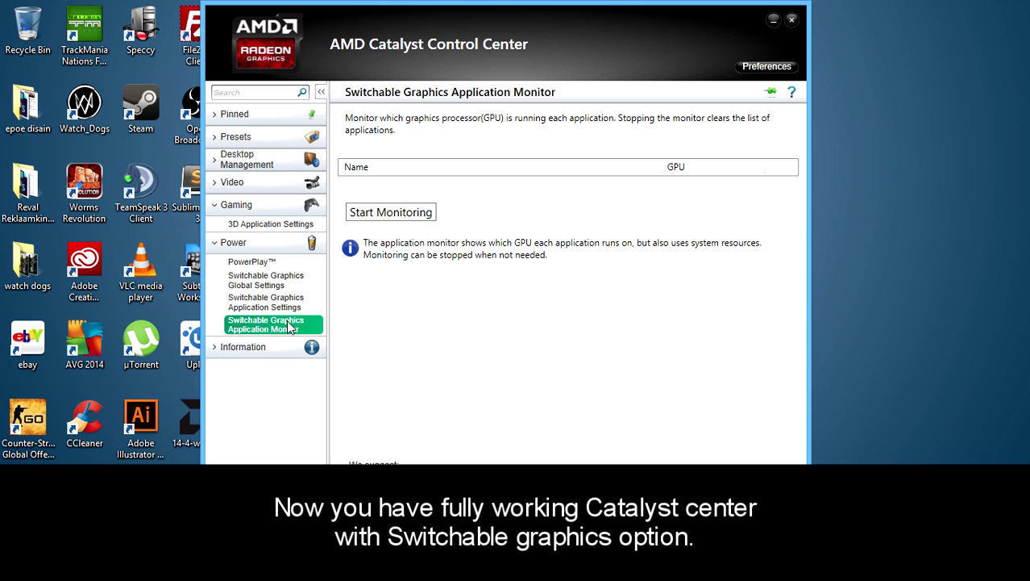
pyautogui.click(290, 307)
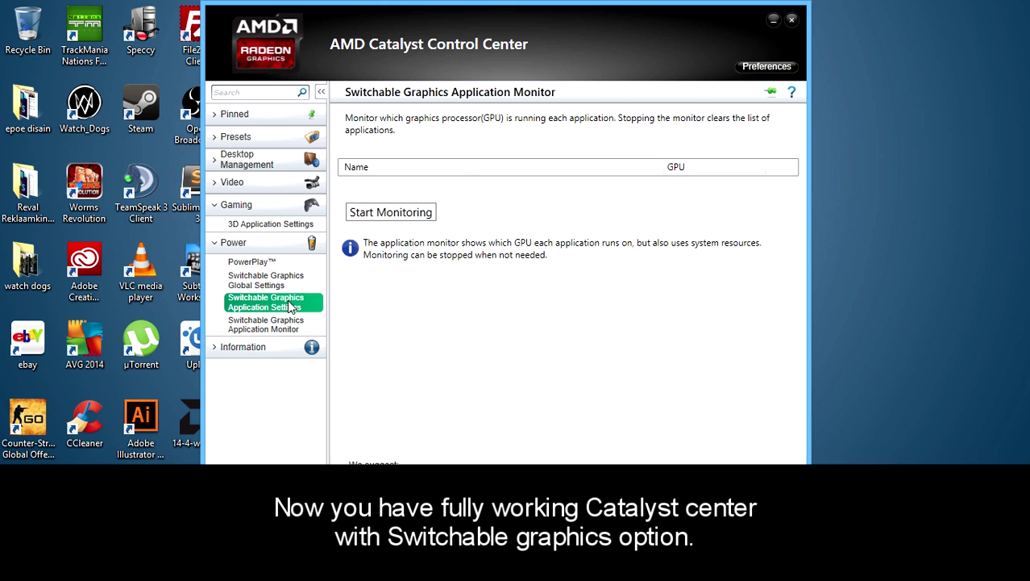
pyautogui.click(791, 22)
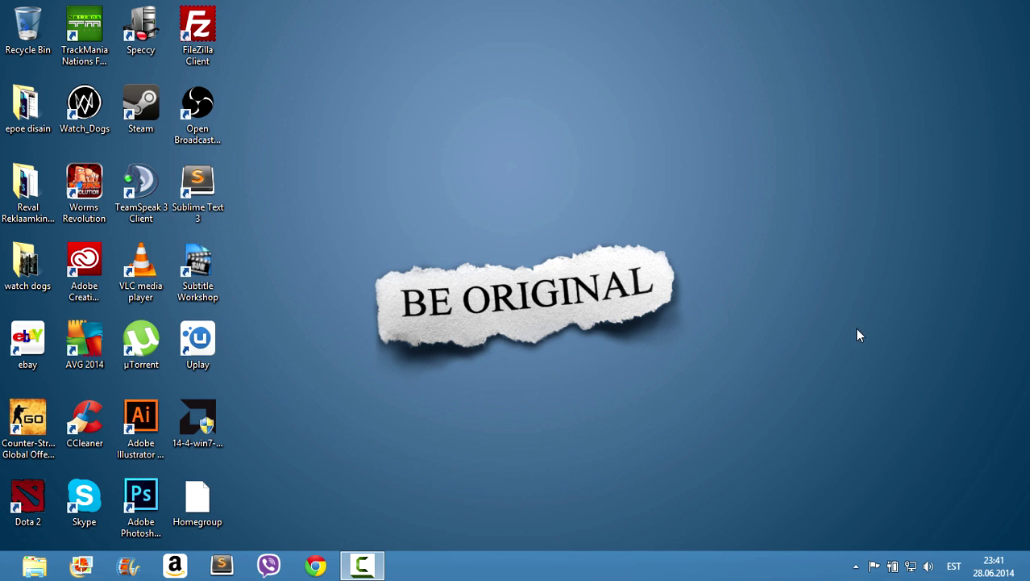
# - Open AMD Gaming Evolved, optimize the games, acknowledge the completion notice and close the app
pyautogui.click(856, 567)
pyautogui.click(878, 492)
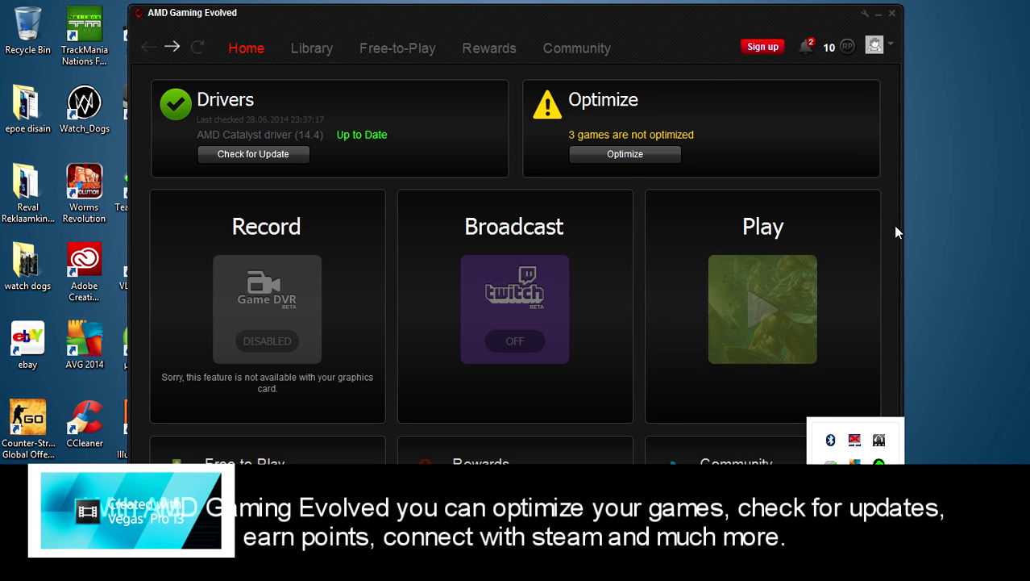
pyautogui.click(320, 121)
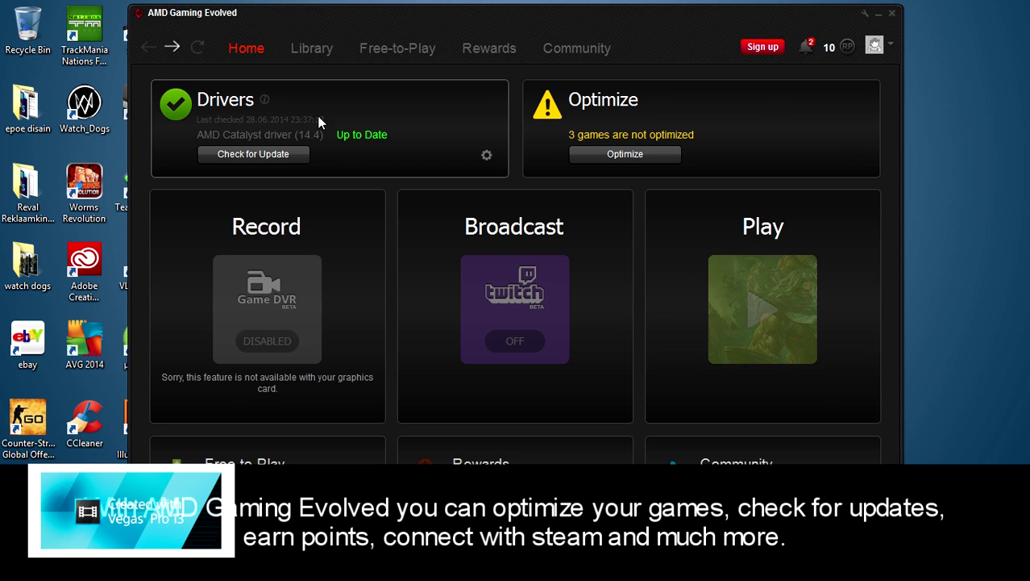
pyautogui.click(641, 158)
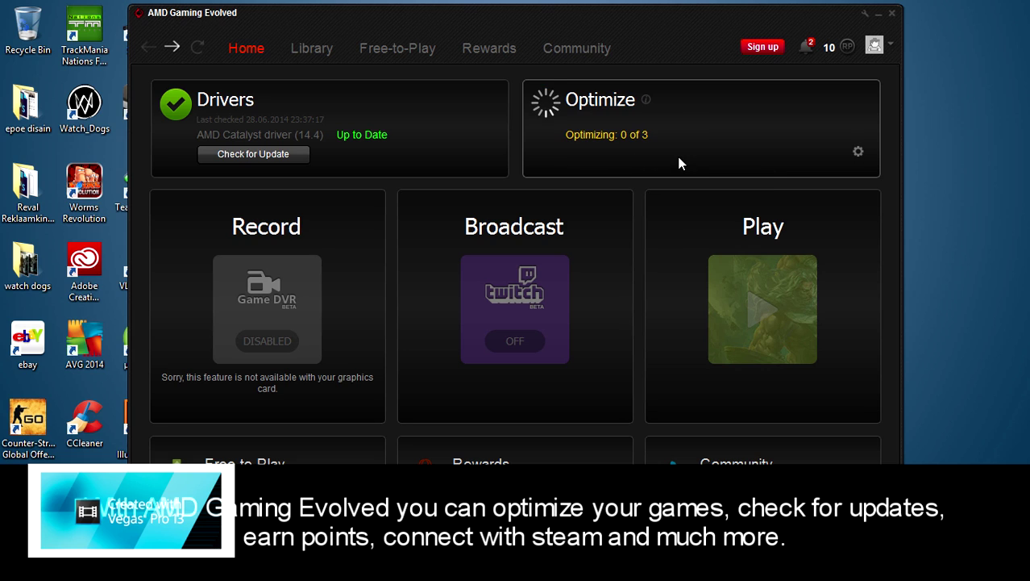
pyautogui.click(629, 158)
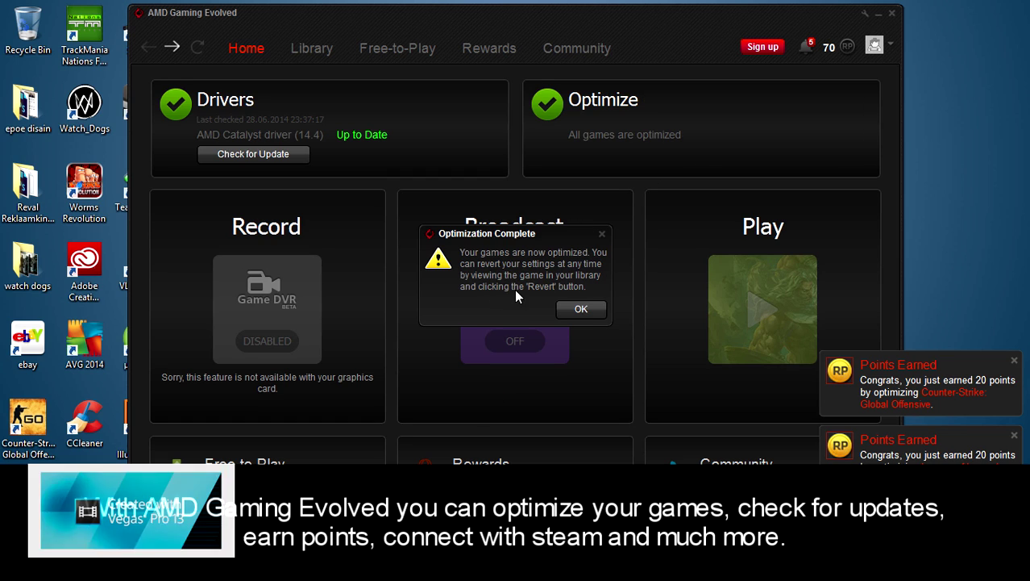
pyautogui.click(580, 311)
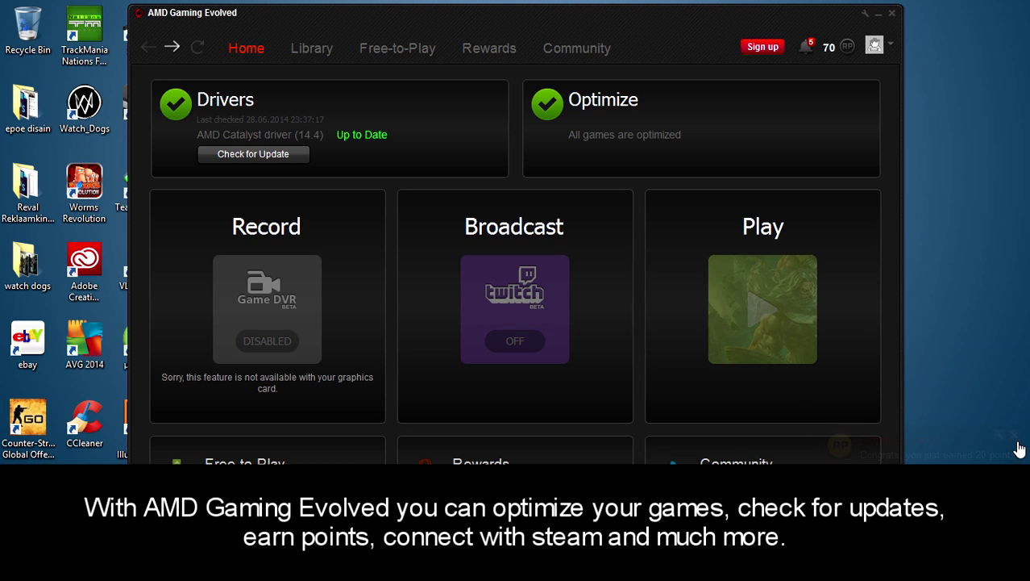
pyautogui.click(893, 14)
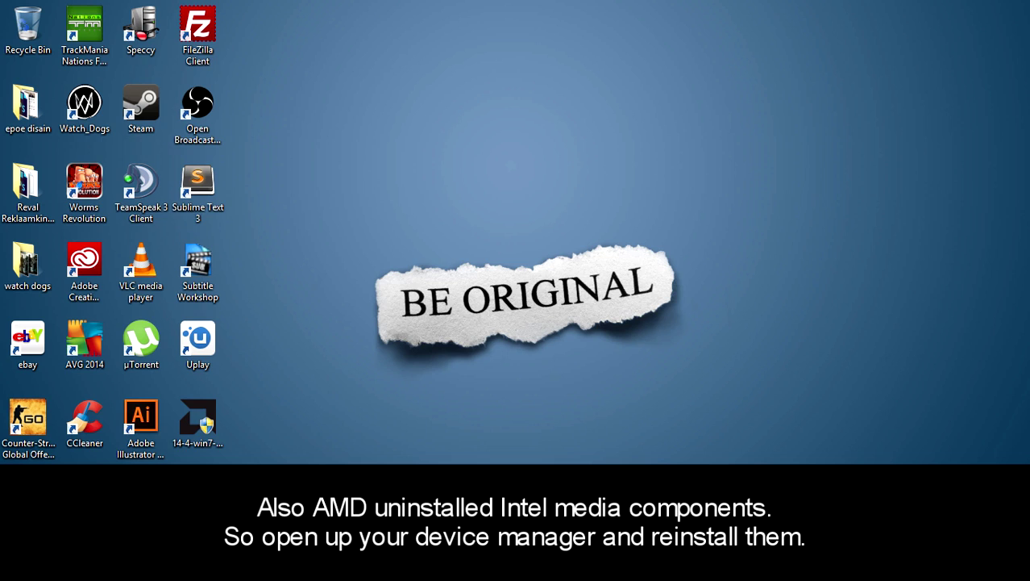
# - Open Computer Management from the file explorer and expand the display adapters in Device Manager
pyautogui.press('super+e')
pyautogui.rightClick(135, 331)
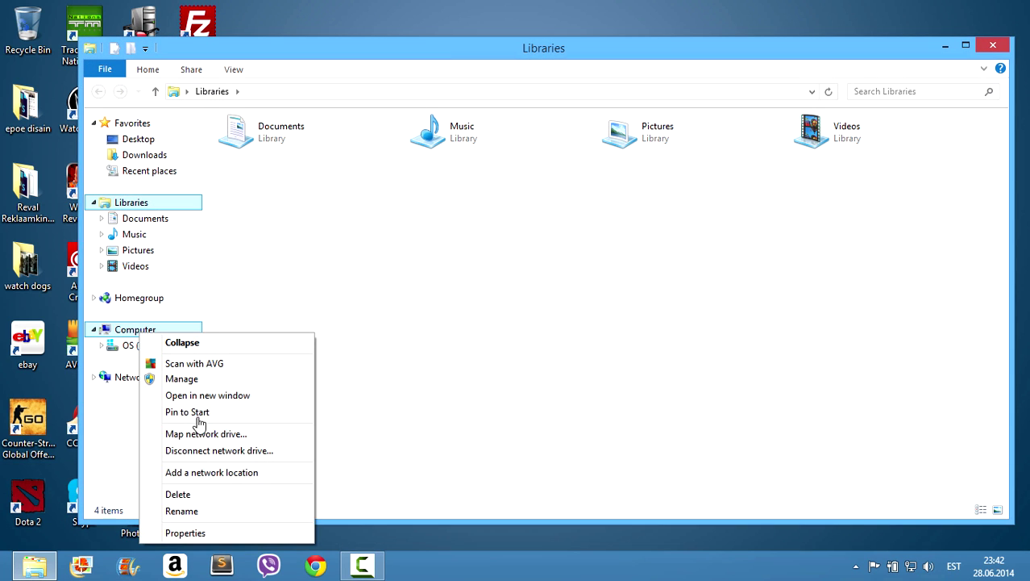
pyautogui.click(180, 379)
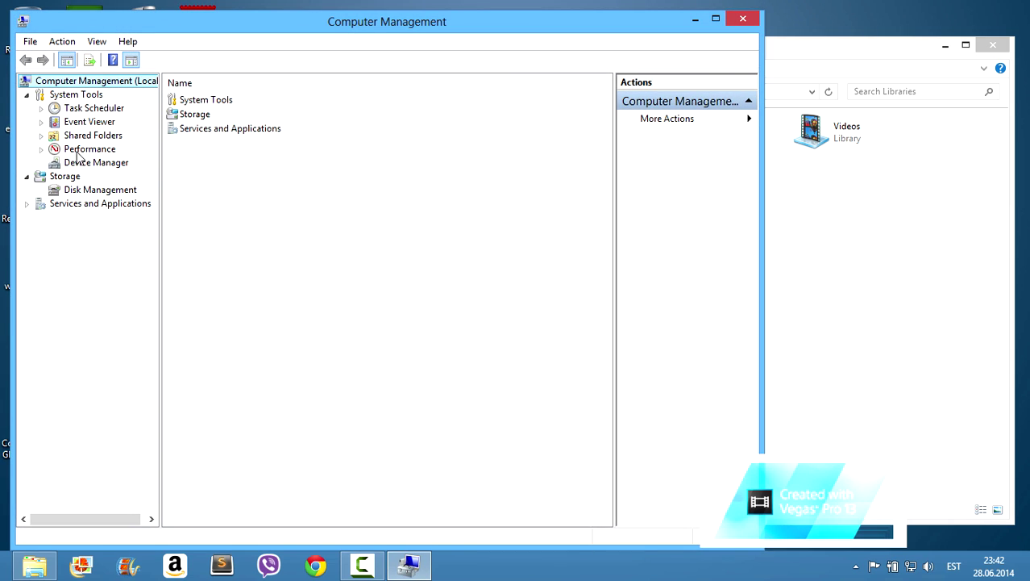
pyautogui.click(95, 162)
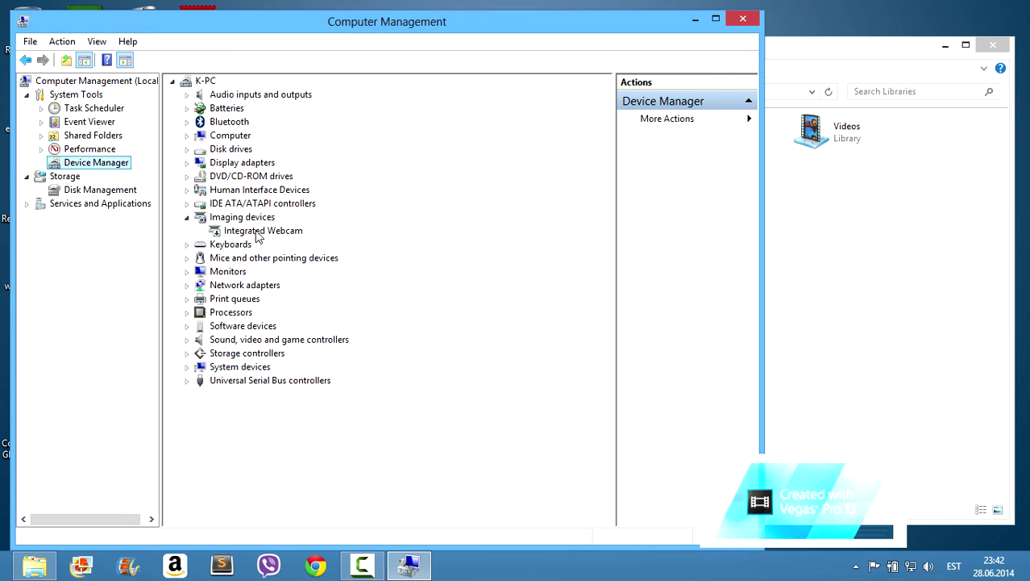
pyautogui.click(187, 163)
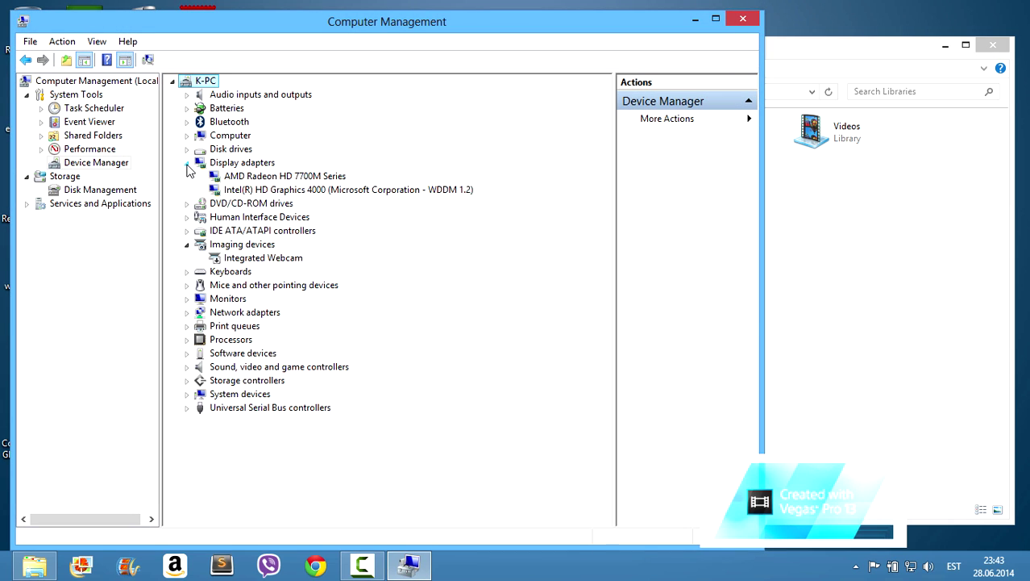
# - Update the Intel(R) HD Graphics 4000 driver by searching automatically for updated driver software
pyautogui.rightClick(292, 192)
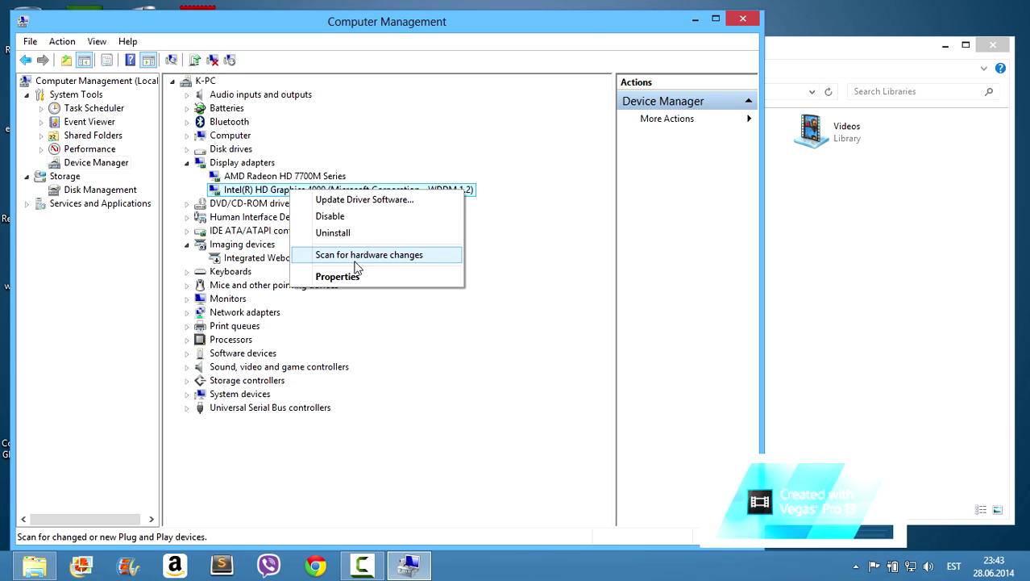
pyautogui.click(352, 199)
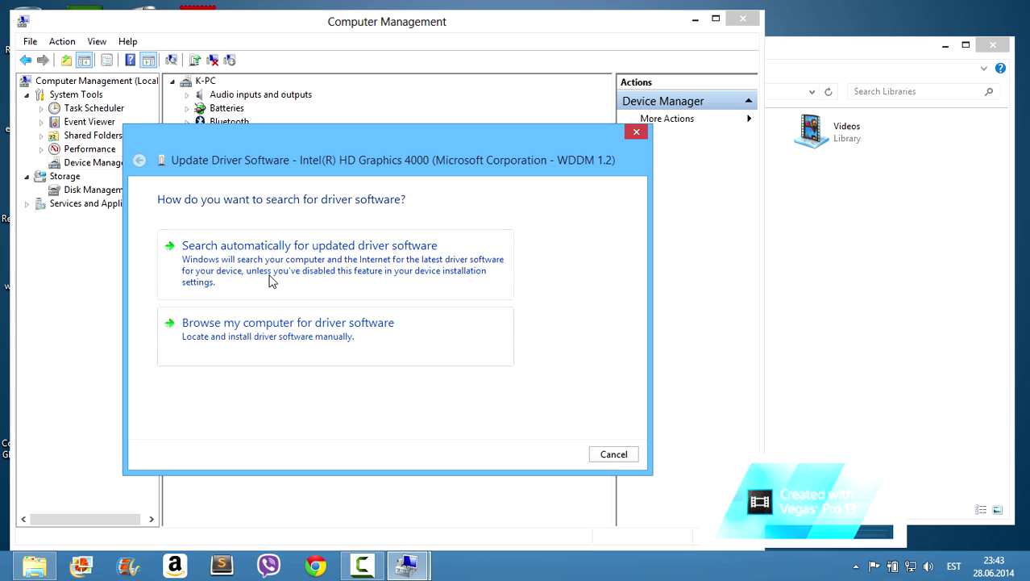
pyautogui.click(405, 261)
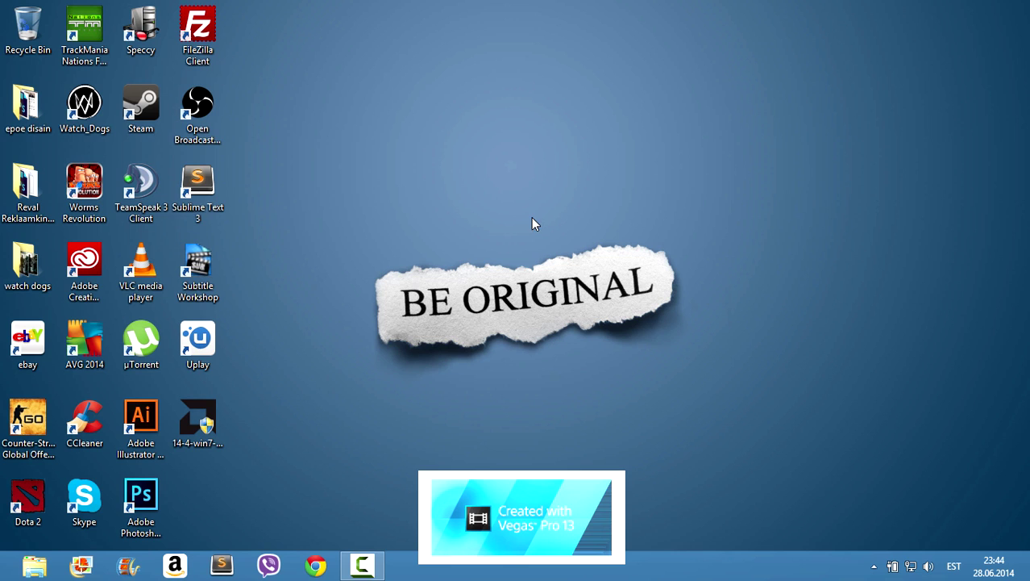
# - Open the Intel Graphics and Media Control Panel in Advanced Mode, check its display settings and close it
pyautogui.rightClick(508, 145)
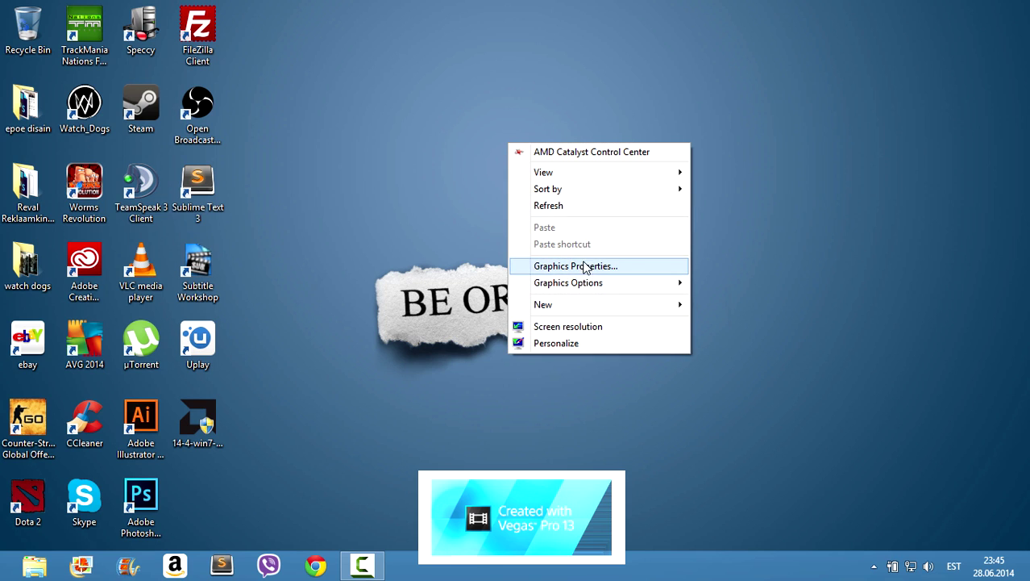
pyautogui.click(556, 269)
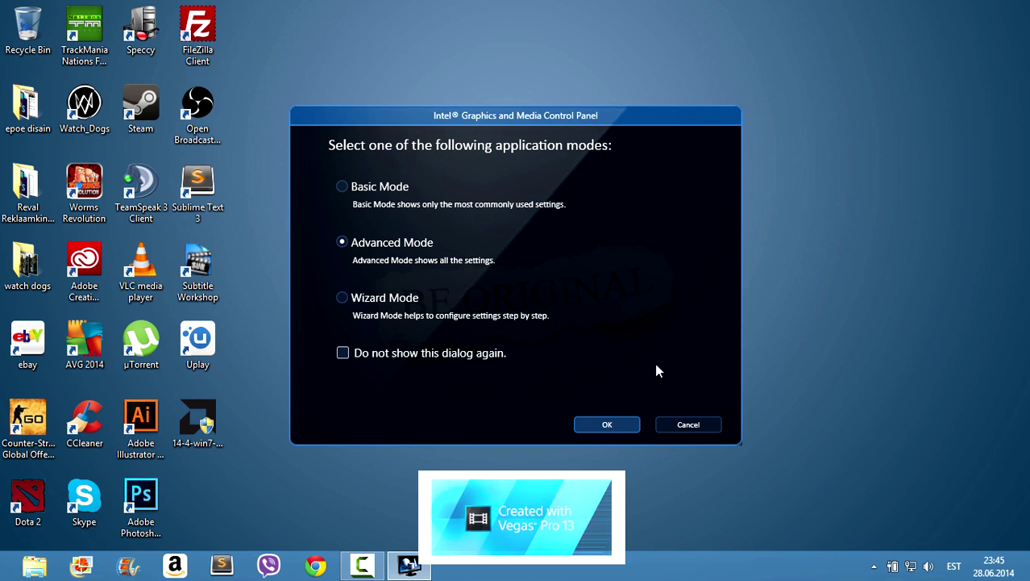
pyautogui.click(606, 425)
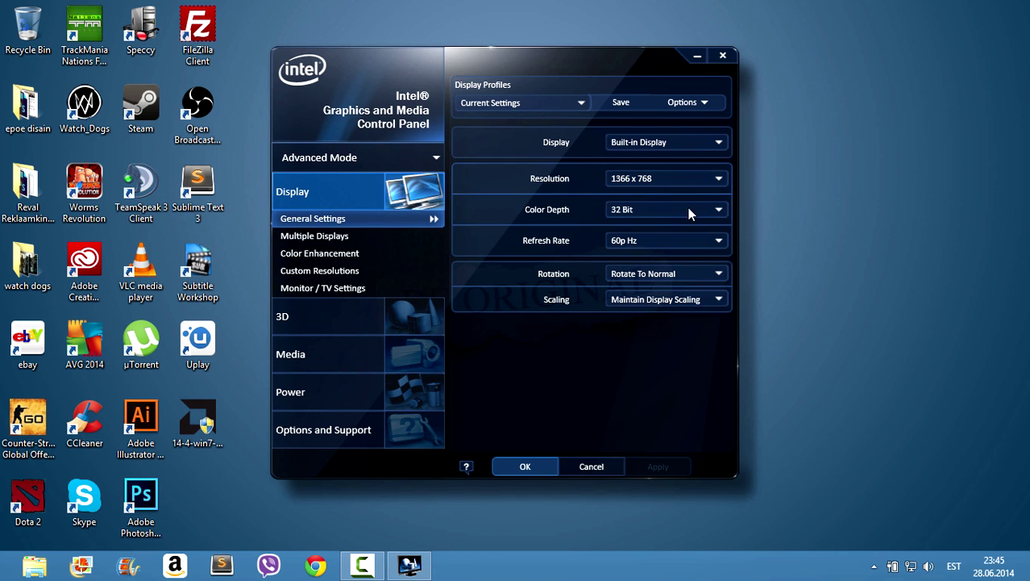
pyautogui.click(722, 56)
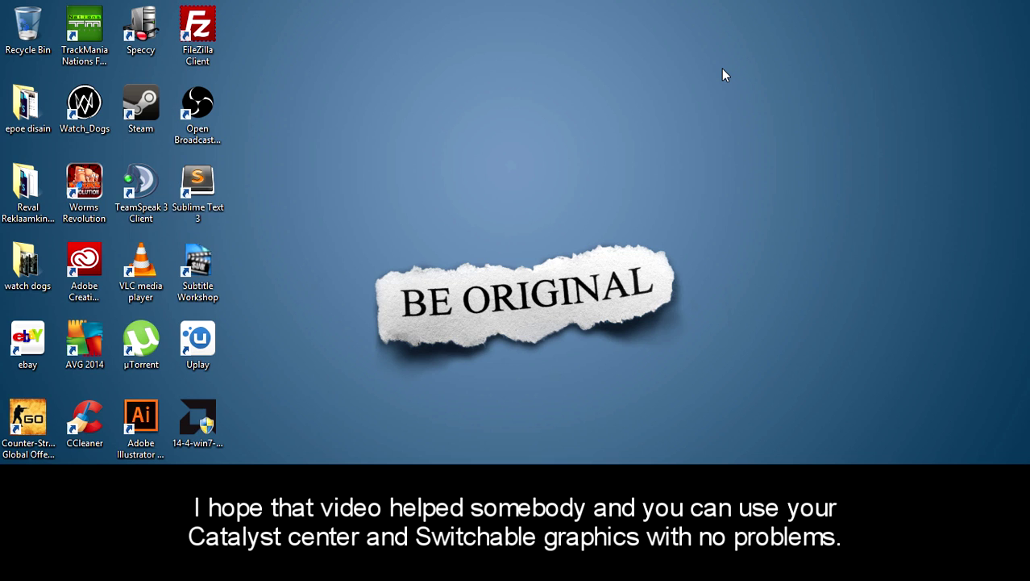